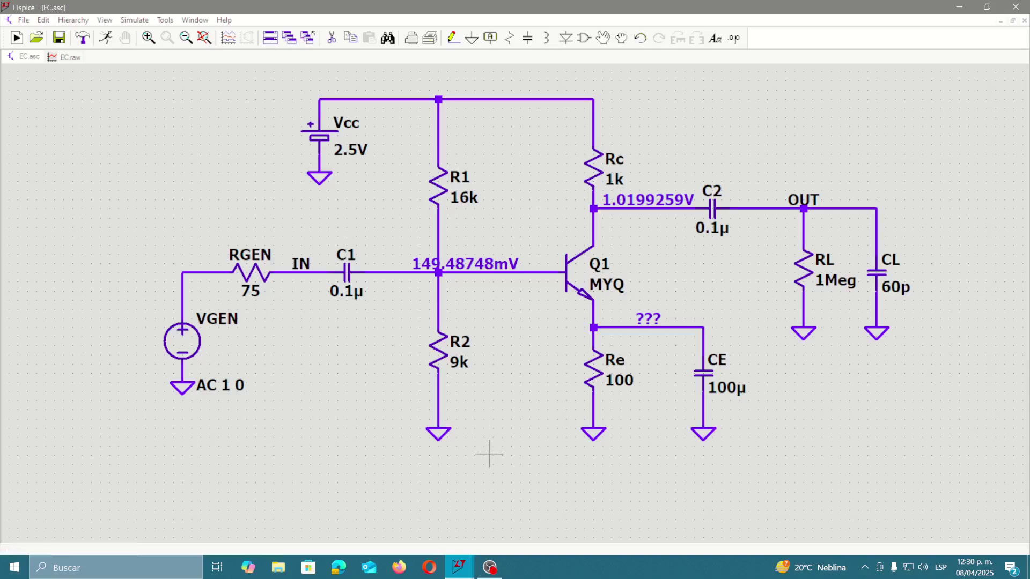
Delete the existing transistor Q1 between the collector resistor Rc and the emitter resistor Re
drag(488, 453, 488, 455)
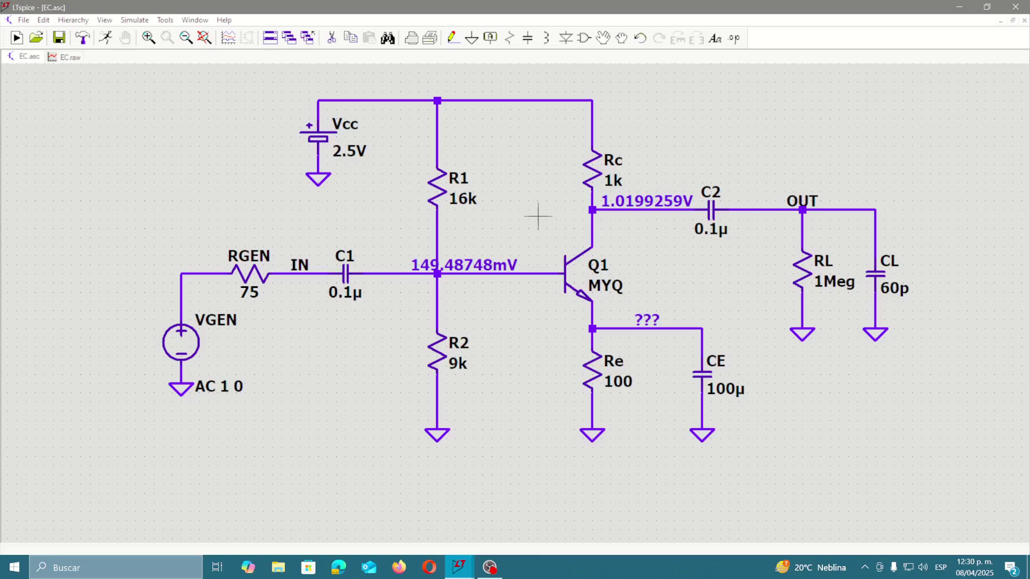
click(332, 37)
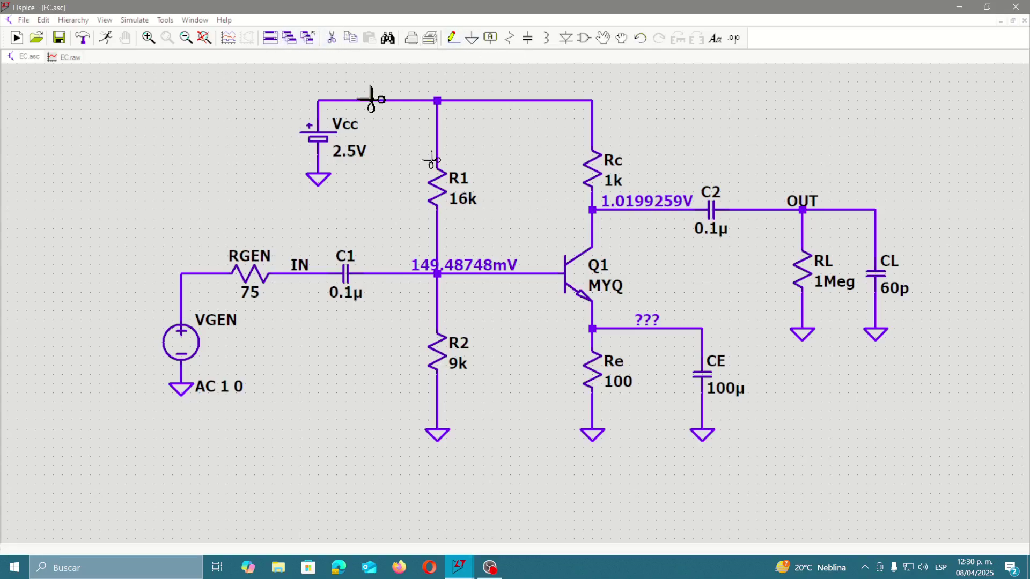
click(575, 272)
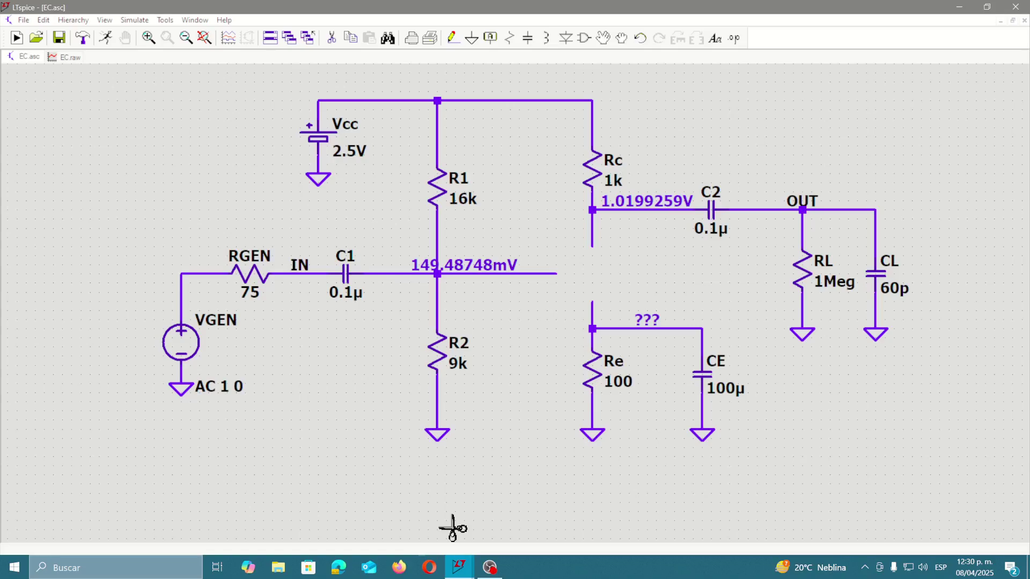
key(Escape)
Place one npn transistor in the gap, connecting it to the base line, Rc and Re
click(585, 39)
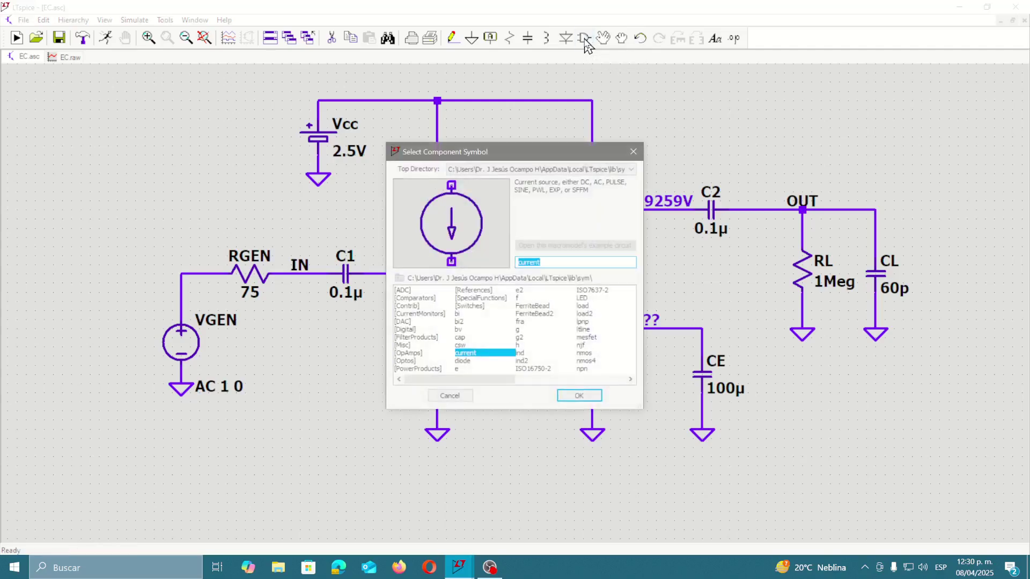
click(582, 369)
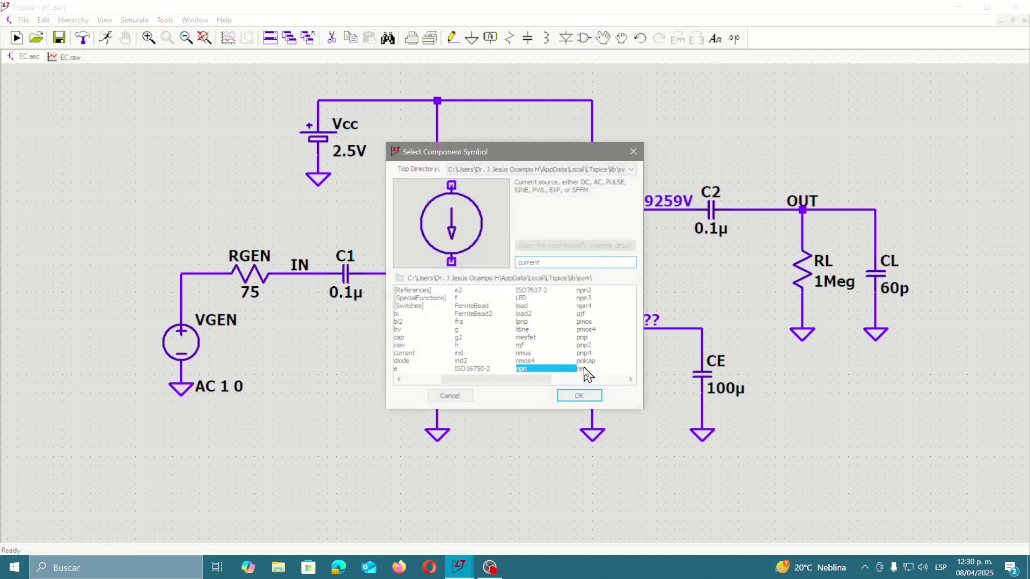
click(572, 396)
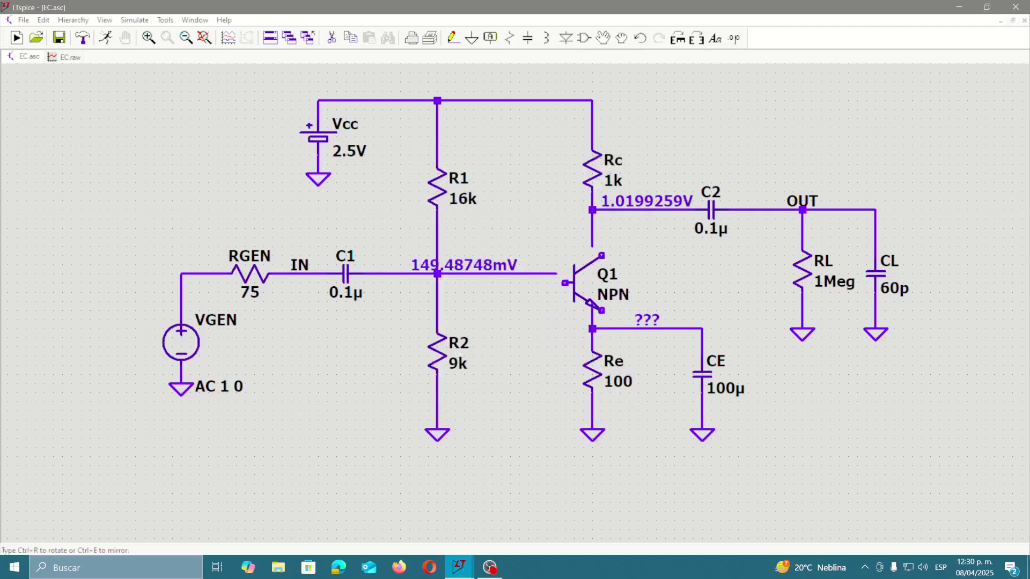
click(555, 247)
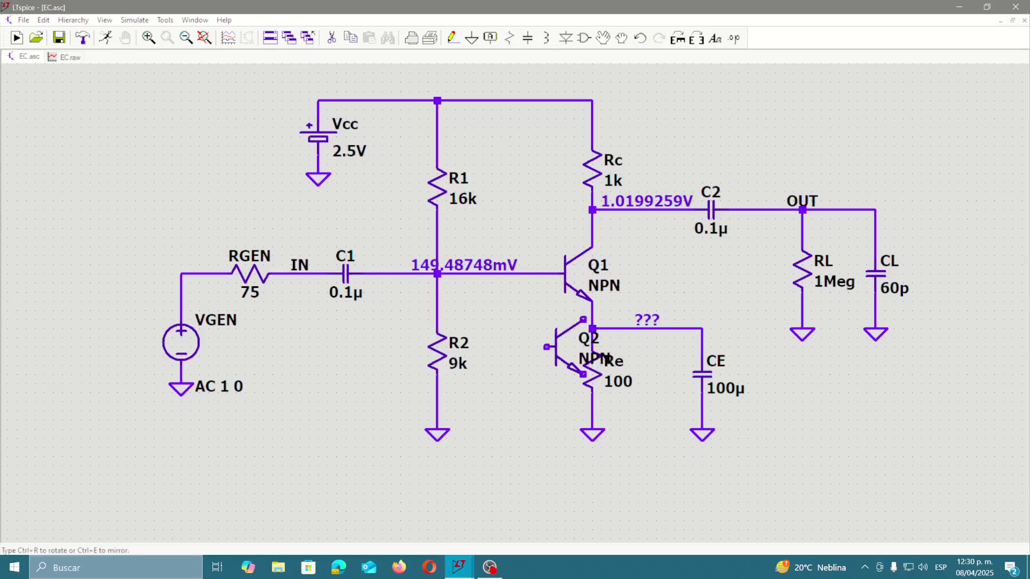
key(Escape)
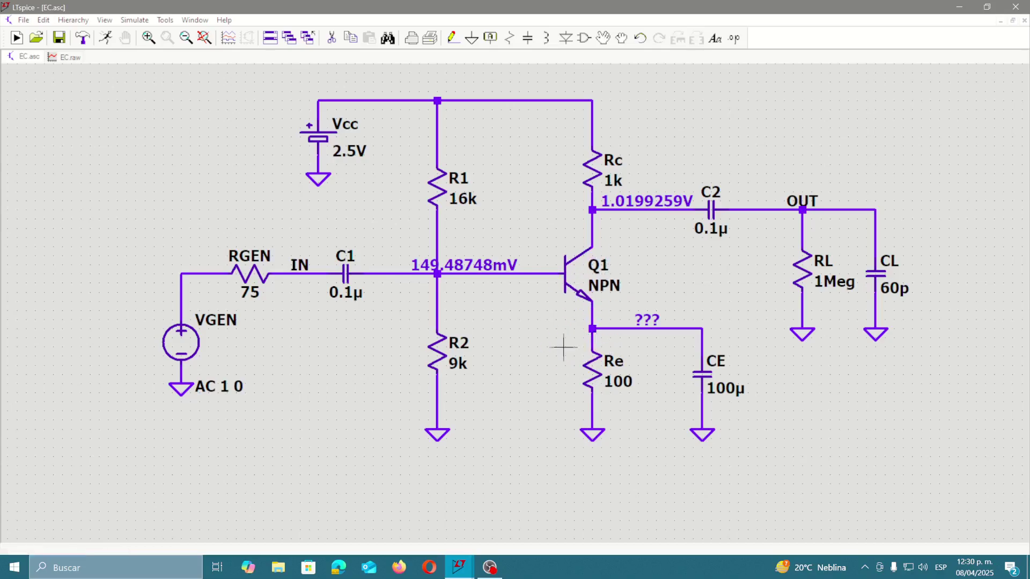
Set the value of transistor Q1 to MYQ
right_click(614, 284)
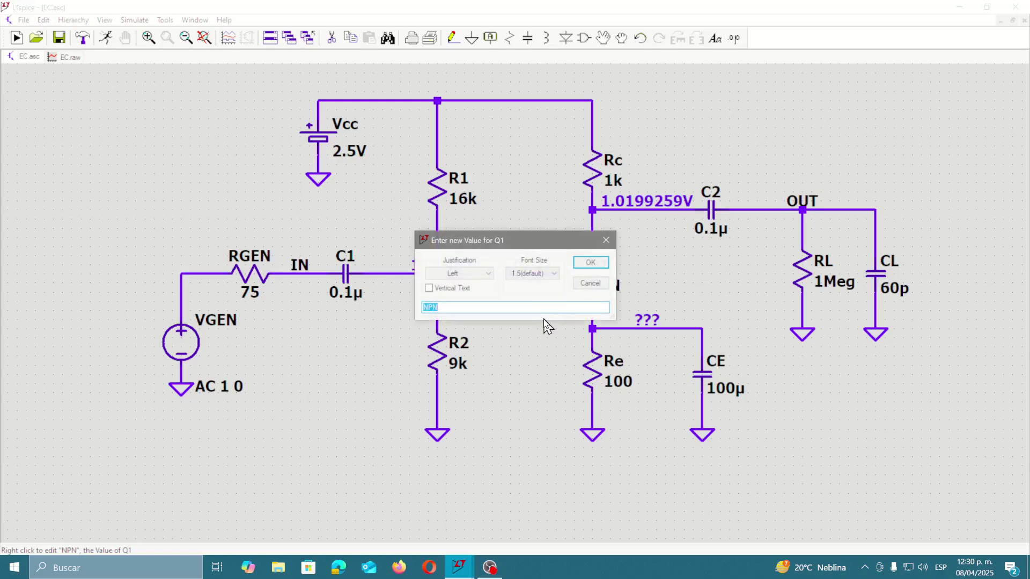
text(my)
key(BackSpace)
key(BackSpace)
text(MY)
text(Q)
key(Return)
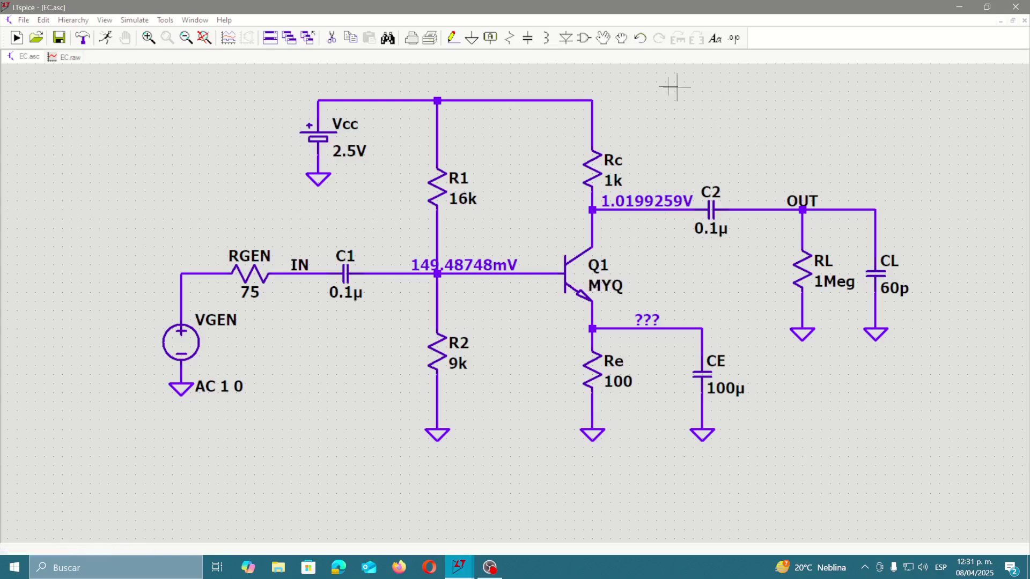
Add the SPICE directive ".MODEL MYQ NPN(BF=100 IS=1E-14)" and place it below the circuit
click(734, 41)
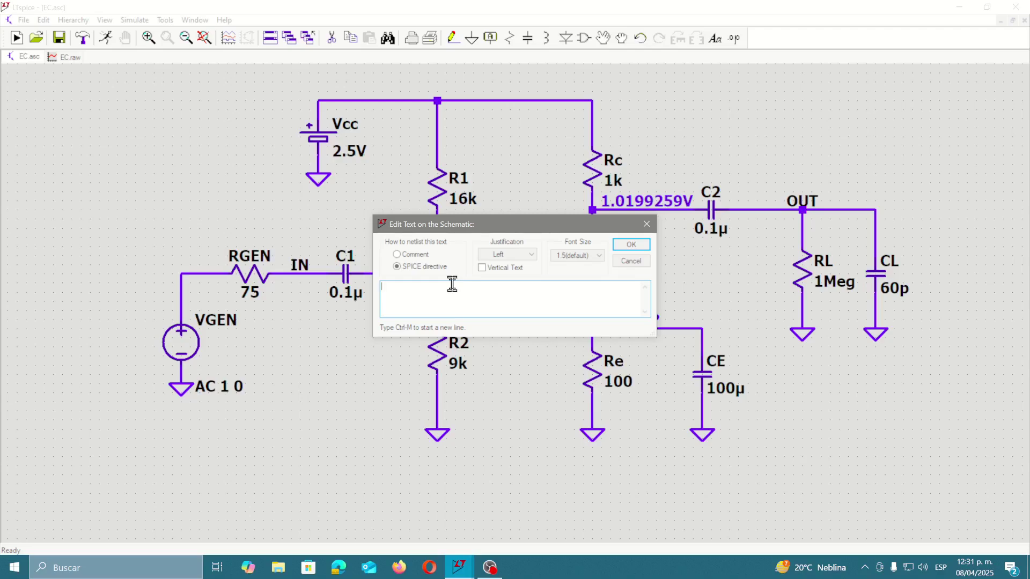
text(.MODEL)
text( MYQ)
text( NPN)
text(BF)
text(=)
text(100)
text())
text( IS)
text(=)
text(1)
text(E)
text(-14)
click(630, 245)
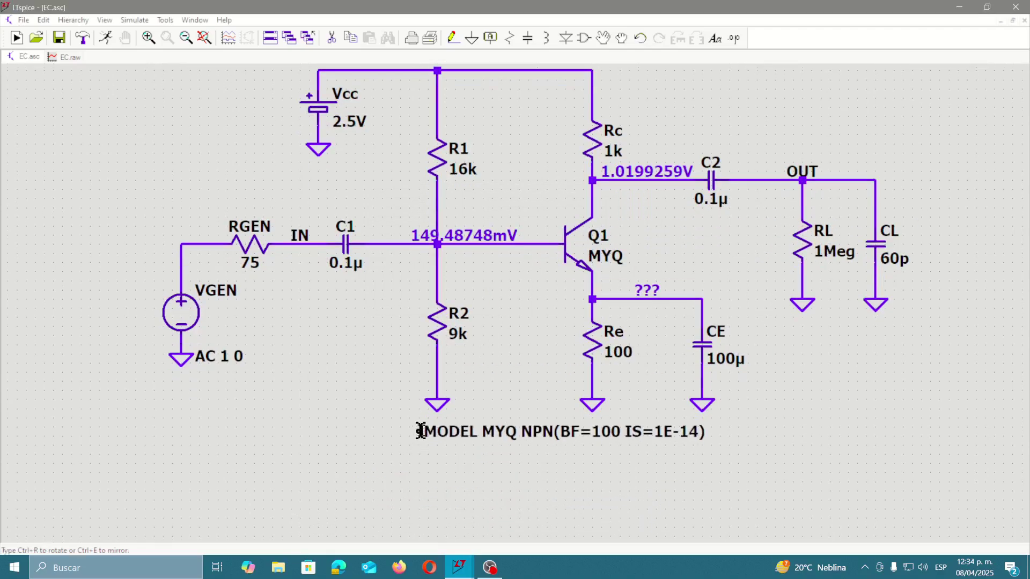
click(424, 431)
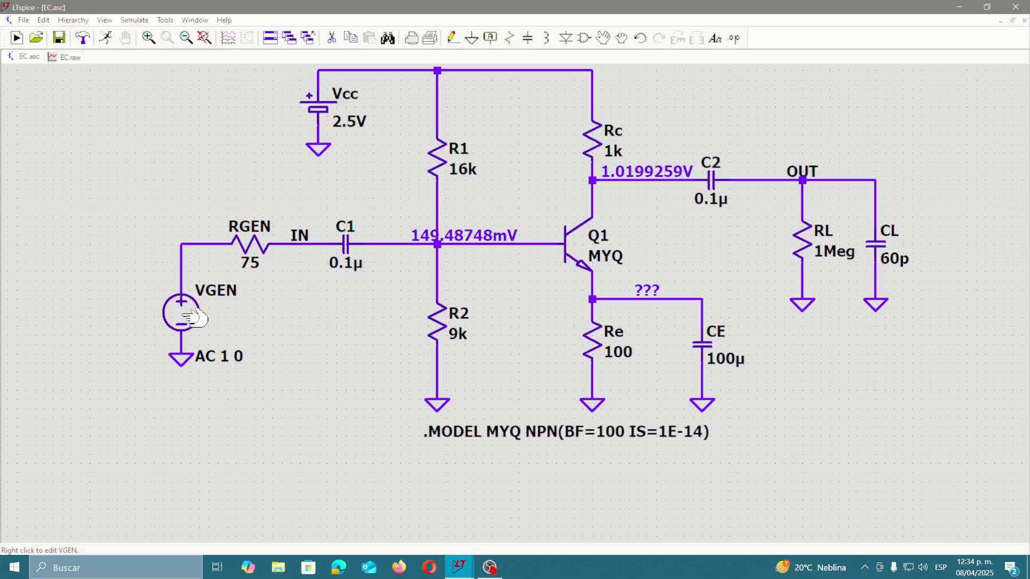
Check the small-signal AC amplitude and phase settings of the voltage source VGEN
right_click(206, 313)
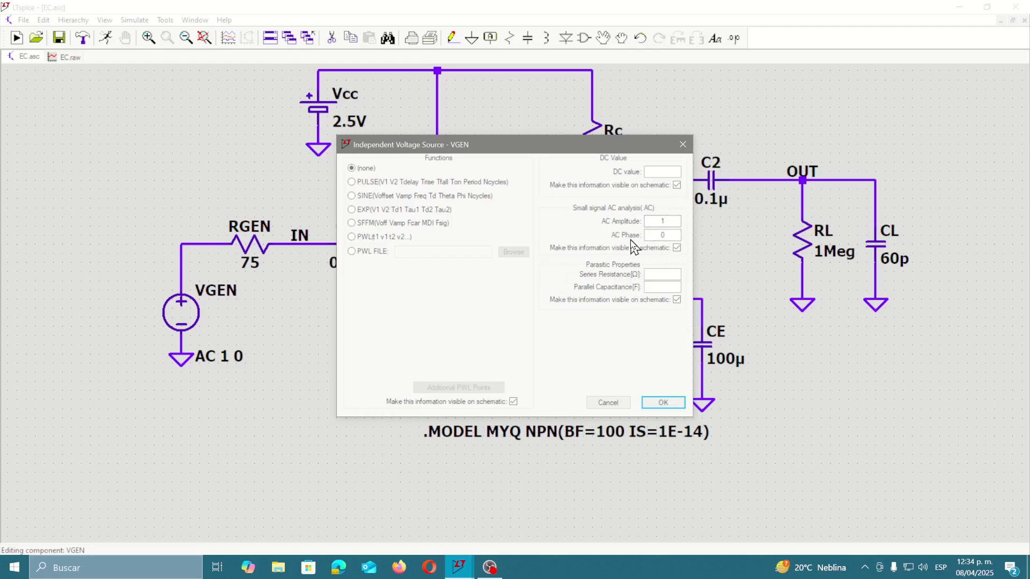
click(664, 403)
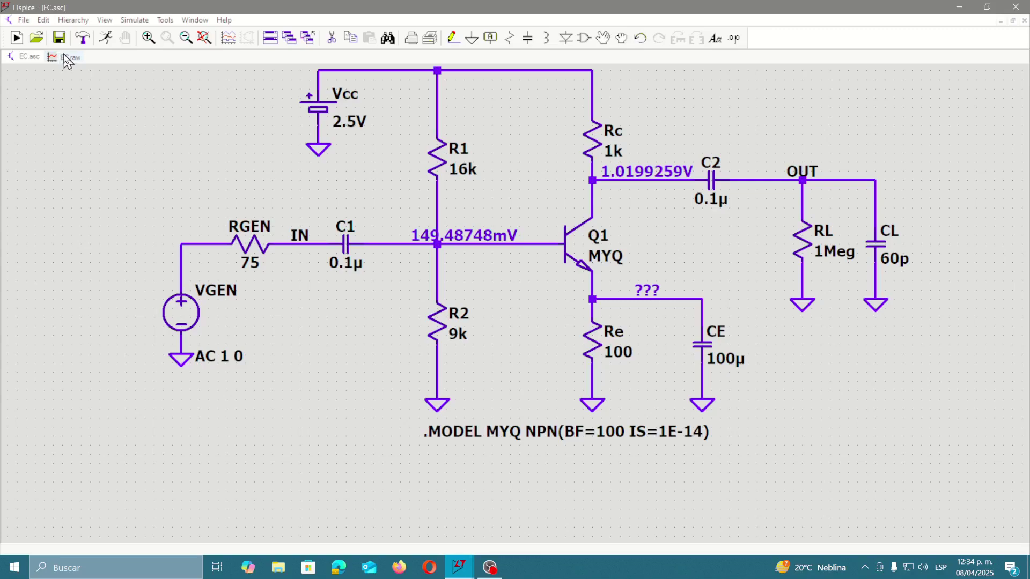
Add the SPICE directive ".OP" and place it just below the .MODEL line
click(733, 39)
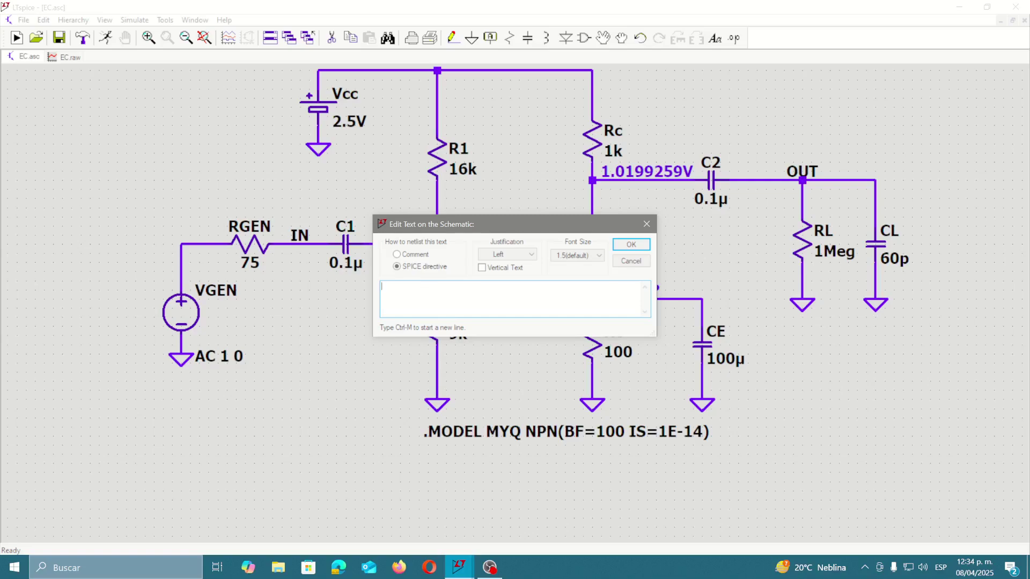
text(OP)
key(Return)
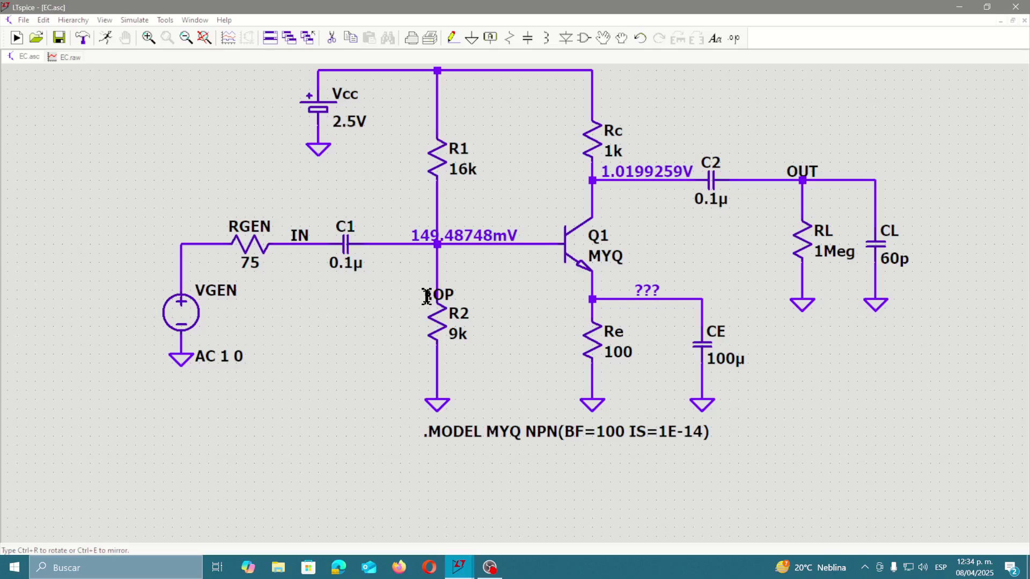
scroll(440, 436, down, 2)
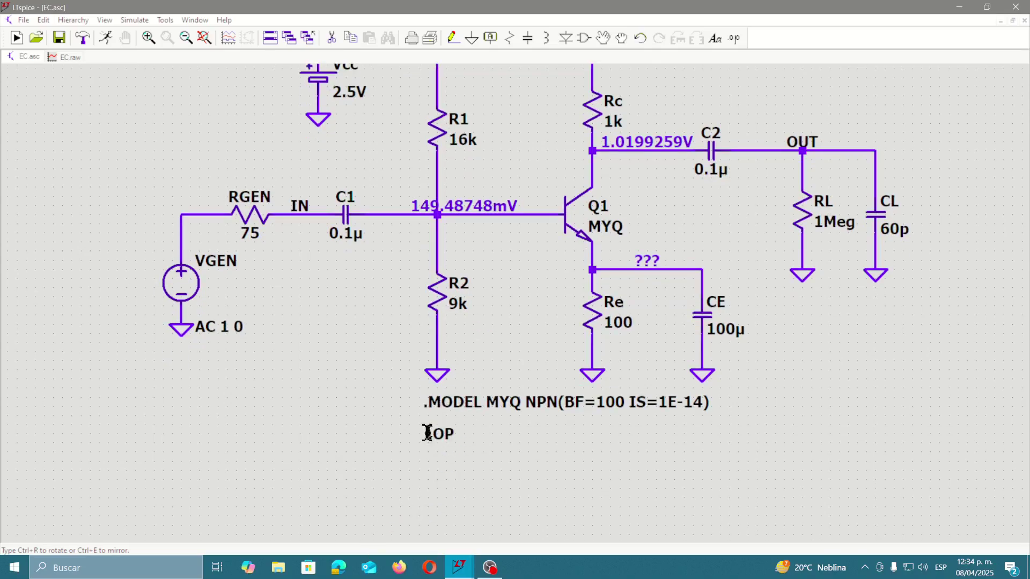
click(427, 420)
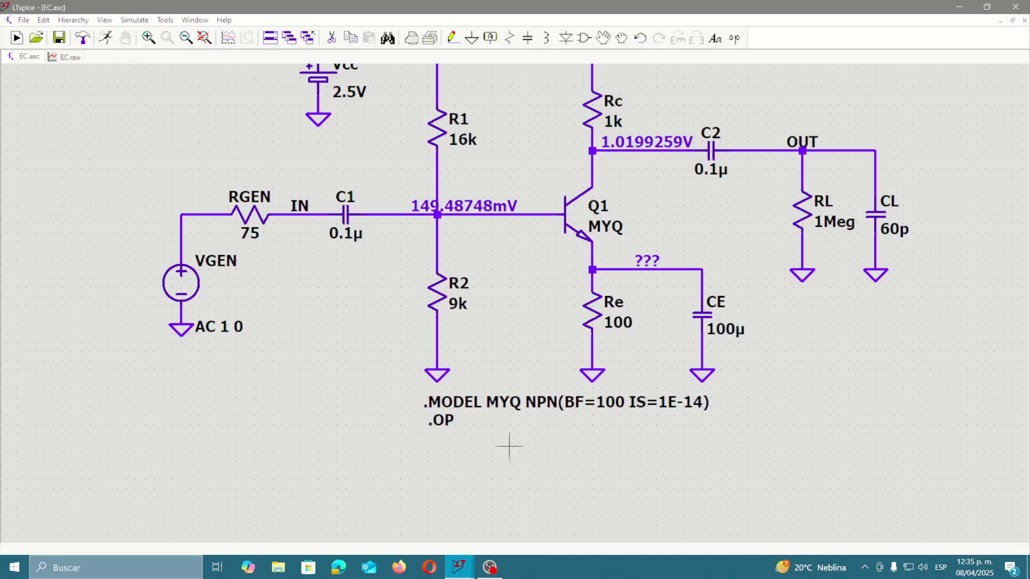
key(space)
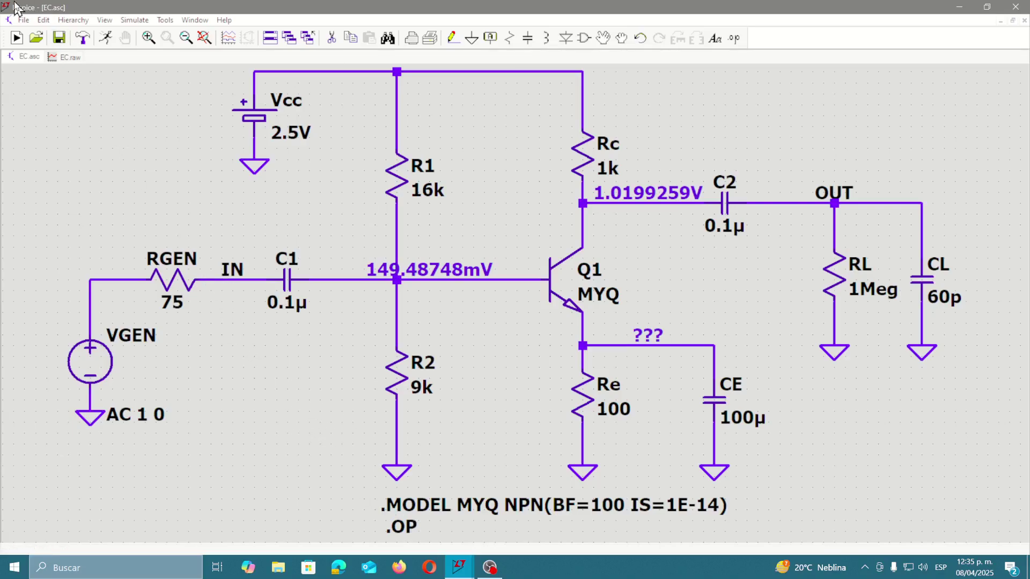
Save the schematic, run the operating point simulation, and return from its results to the maximized schematic
click(60, 38)
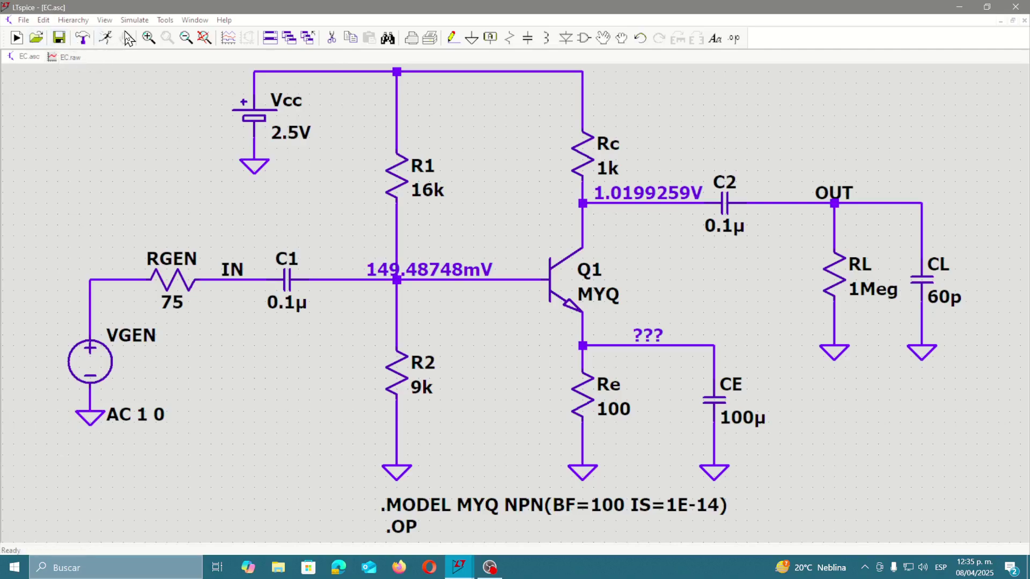
click(108, 40)
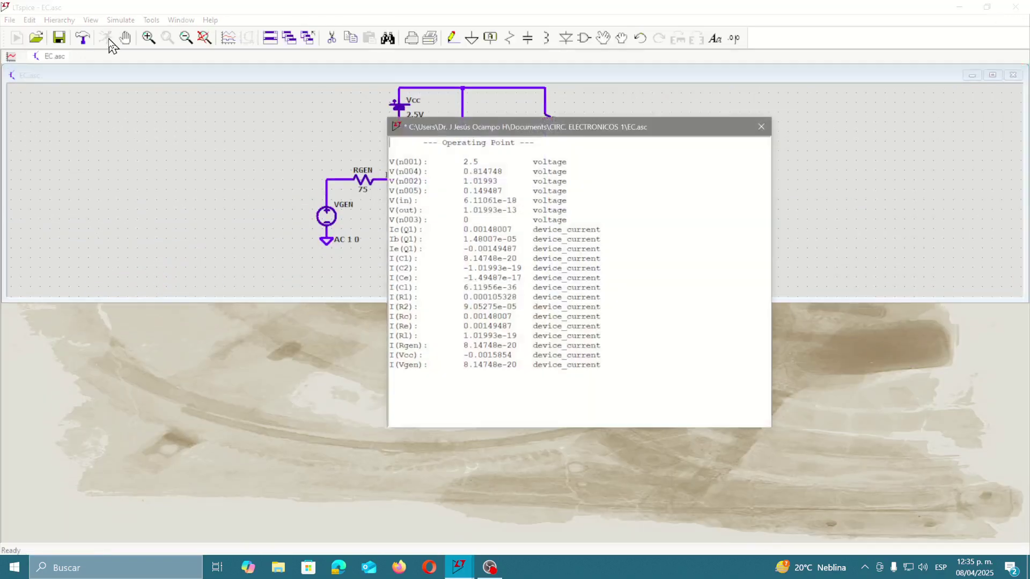
click(761, 127)
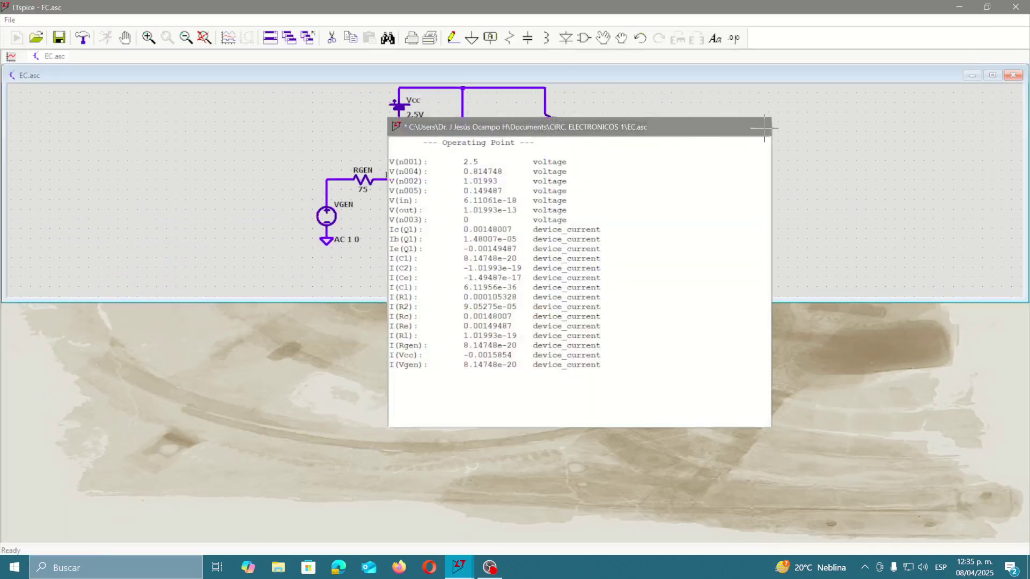
double_click(597, 61)
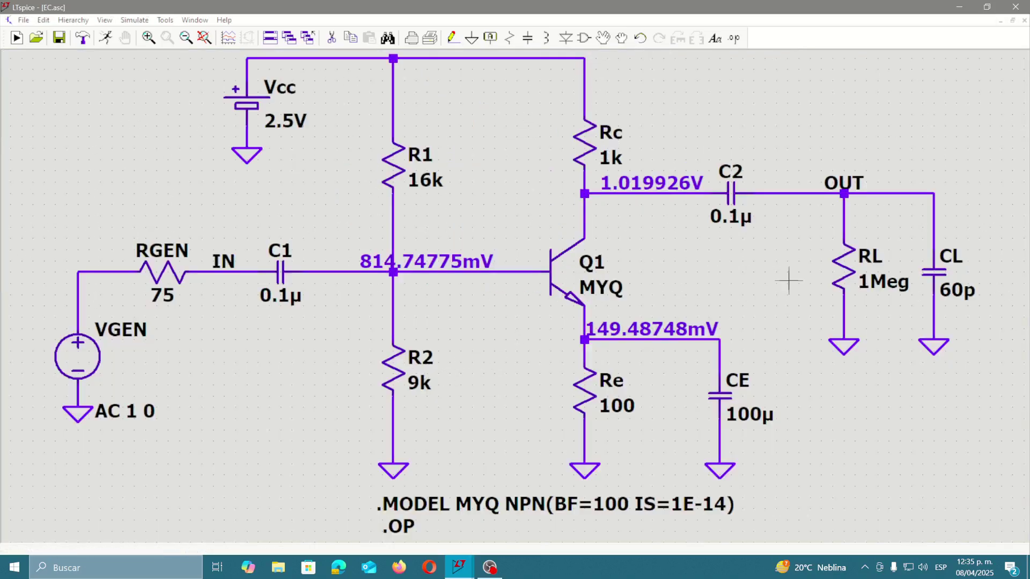
Open the SPICE error log and examine Q1's bias values Ib, Ic, Vbe, Vbc and Vce
mouse_move(643, 349)
click(105, 22)
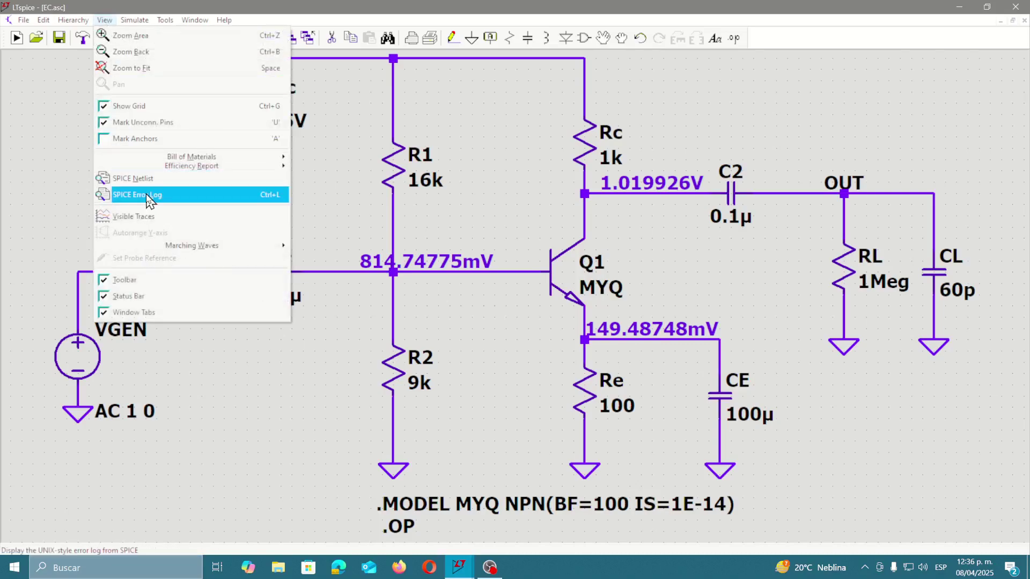
click(166, 200)
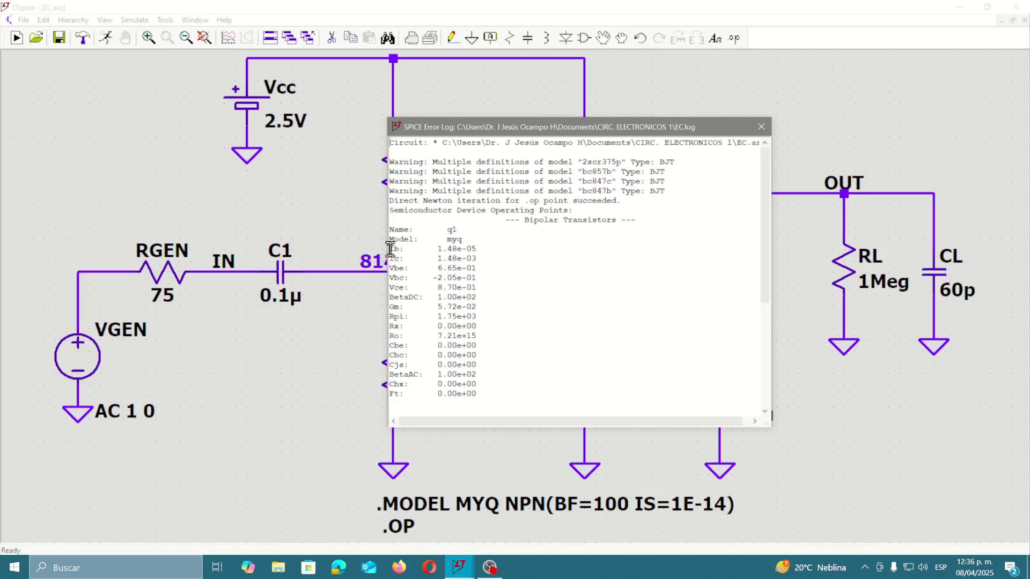
drag(390, 248, 479, 279)
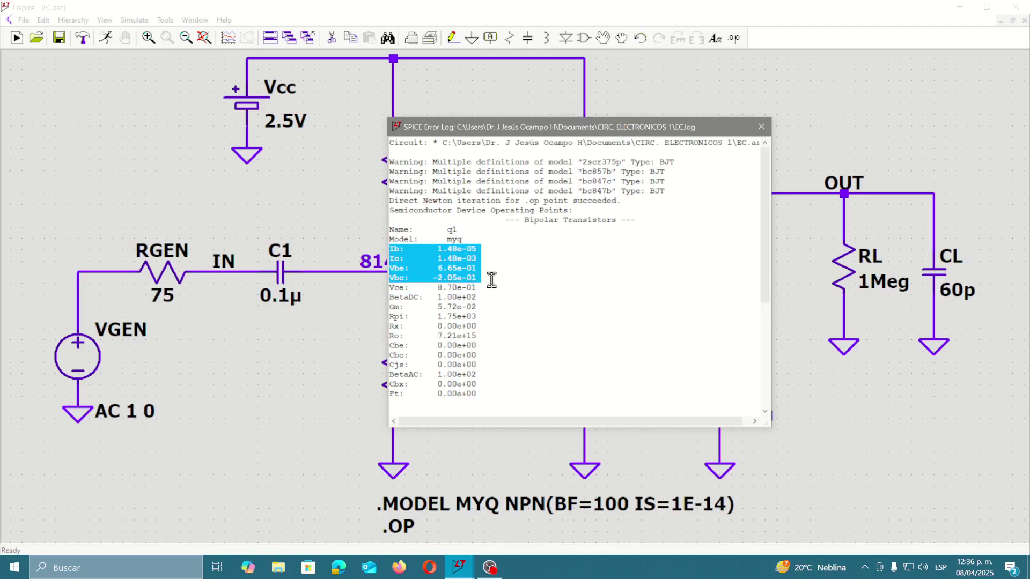
drag(491, 280, 492, 285)
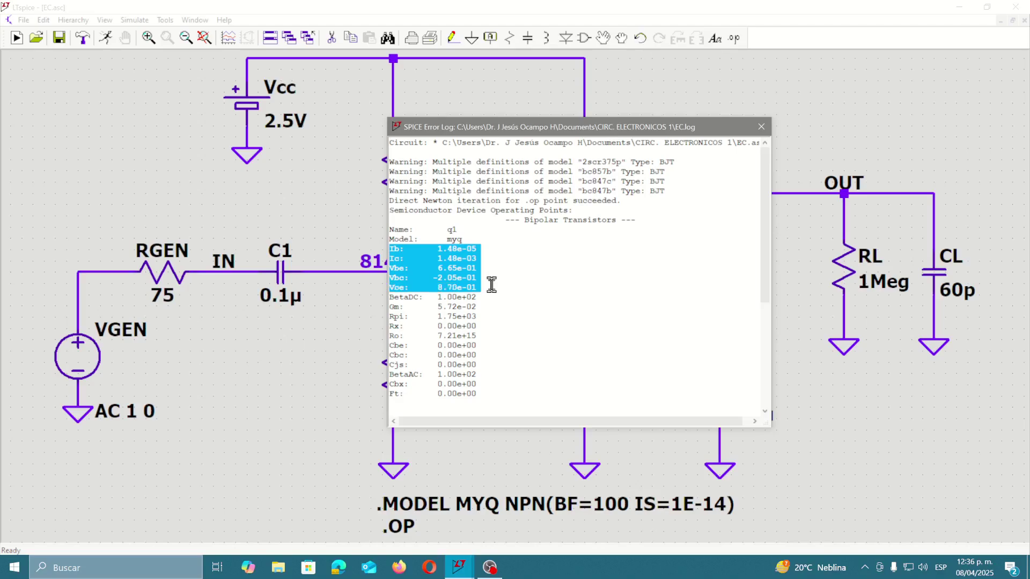
Examine Q1's small-signal parameters Gm, Rpi and Ro in the error log and close the log
click(393, 310)
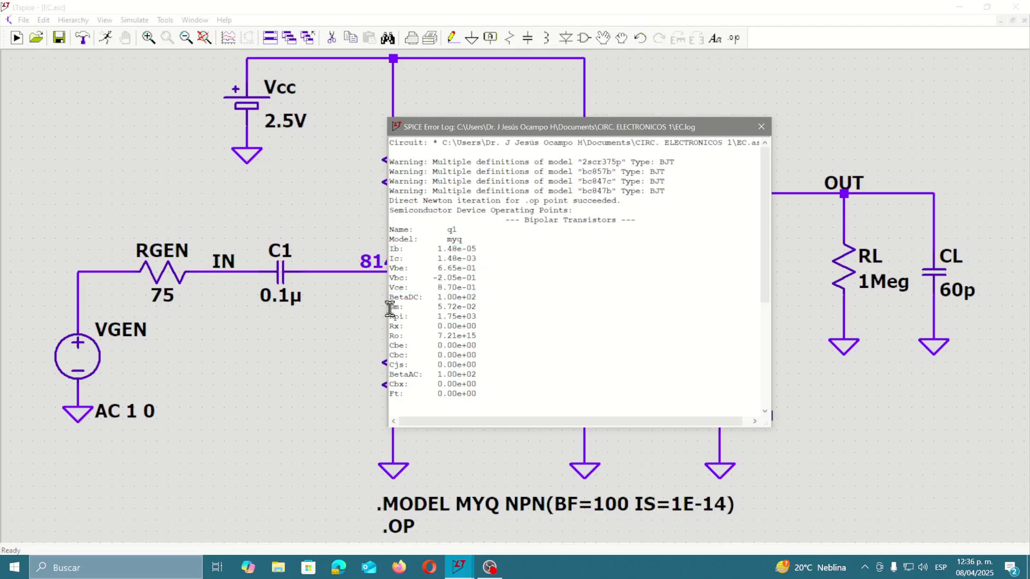
drag(390, 308, 389, 320)
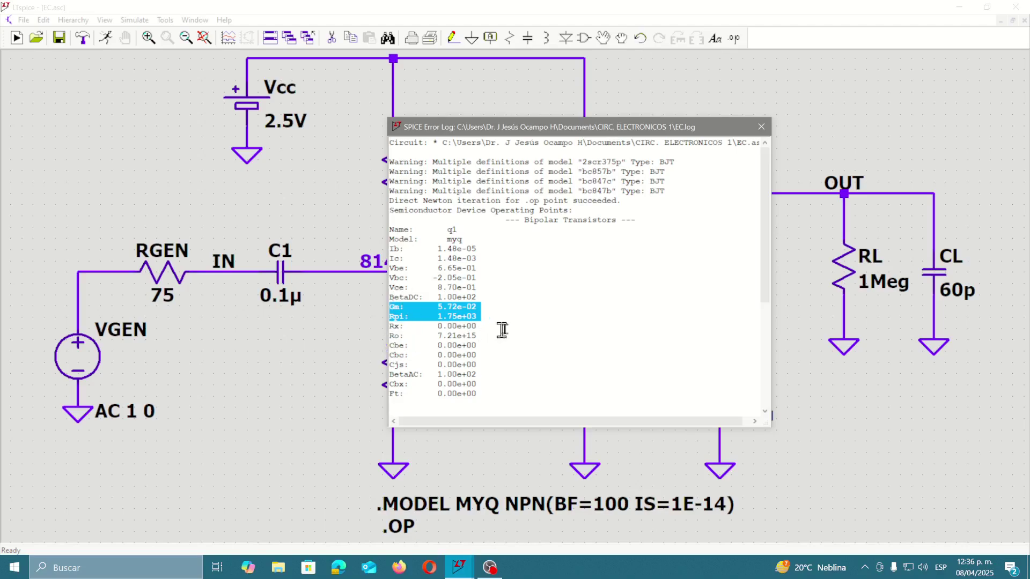
click(527, 329)
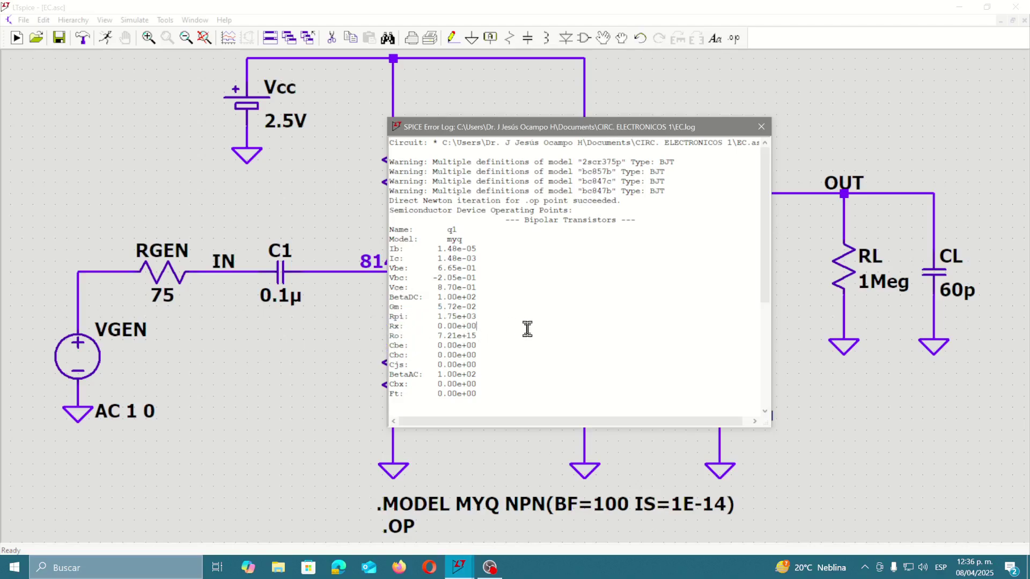
click(394, 337)
key(shift+End)
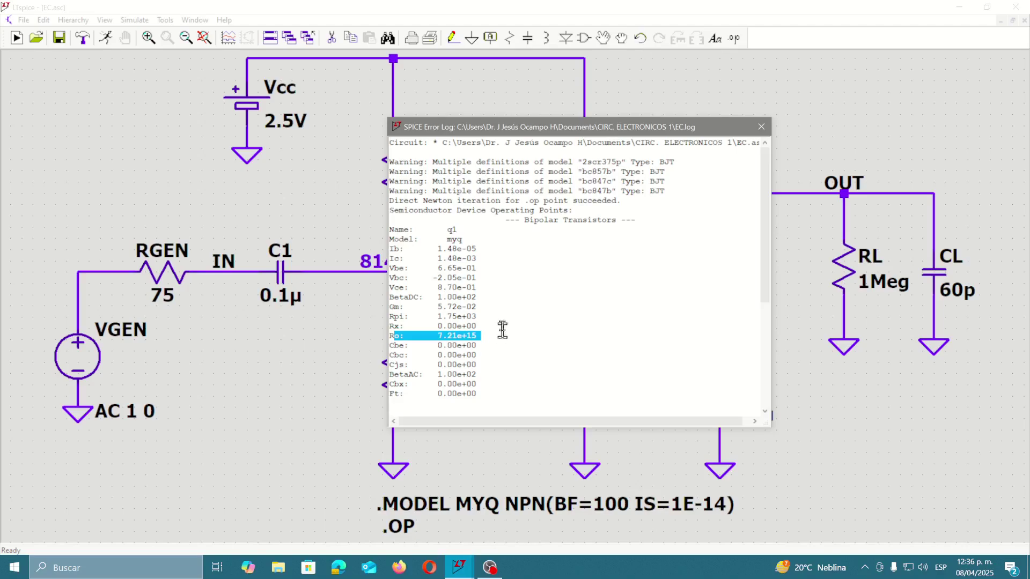
click(390, 306)
key(shift+End)
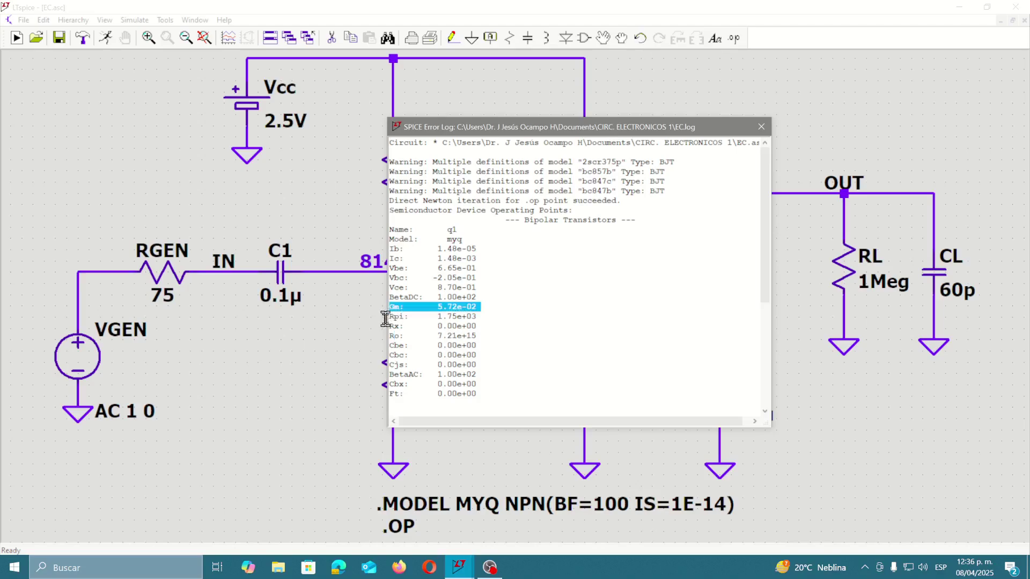
key(shift+Down)
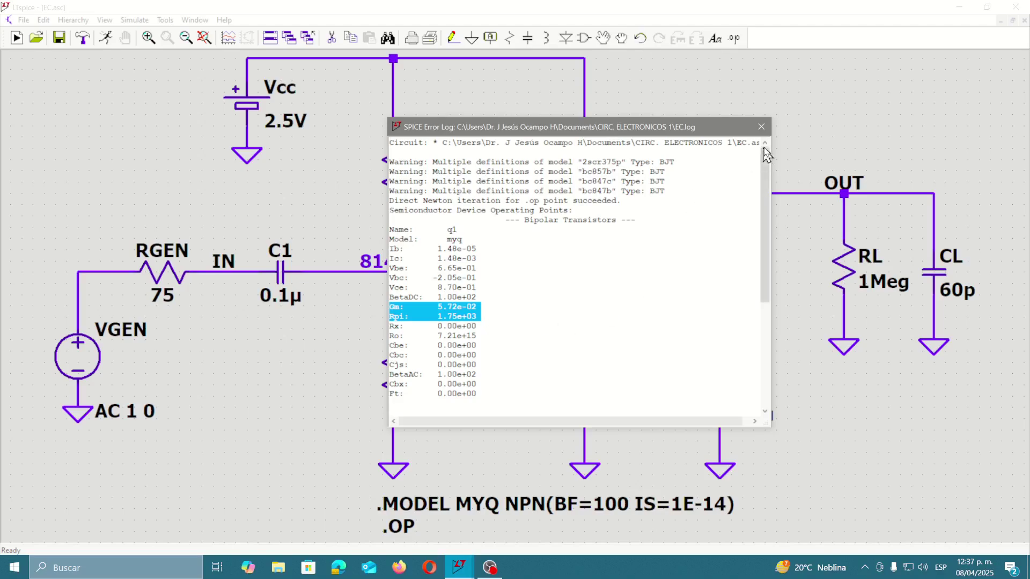
click(762, 128)
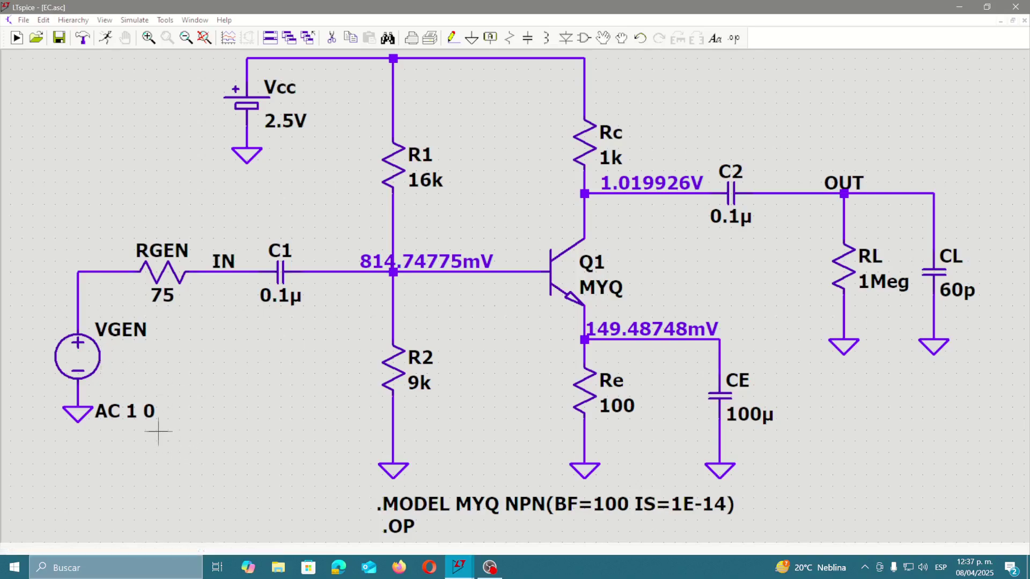
Set up an AC analysis with a Decade sweep and 100 points per decade in the simulation command
click(134, 22)
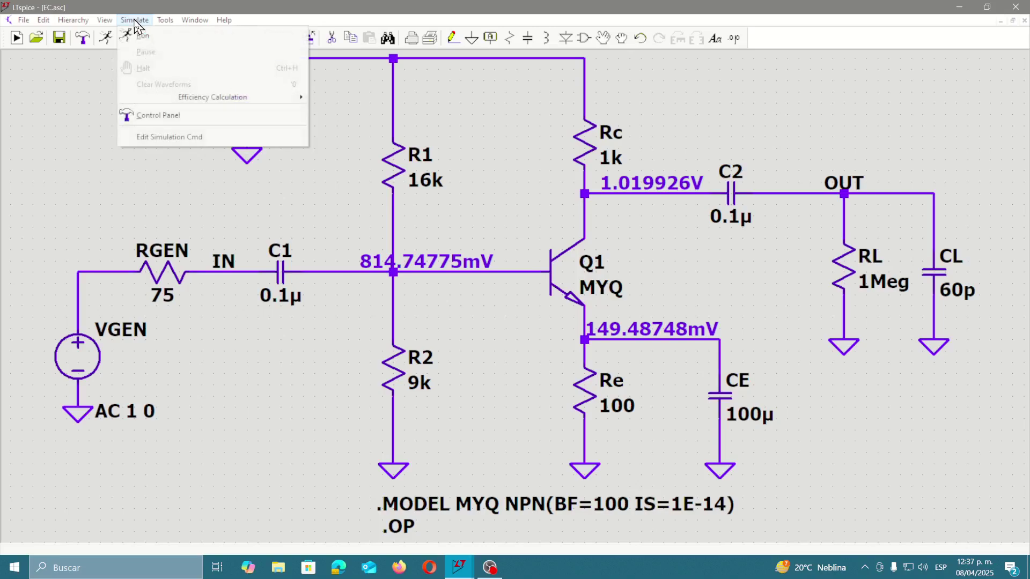
click(159, 137)
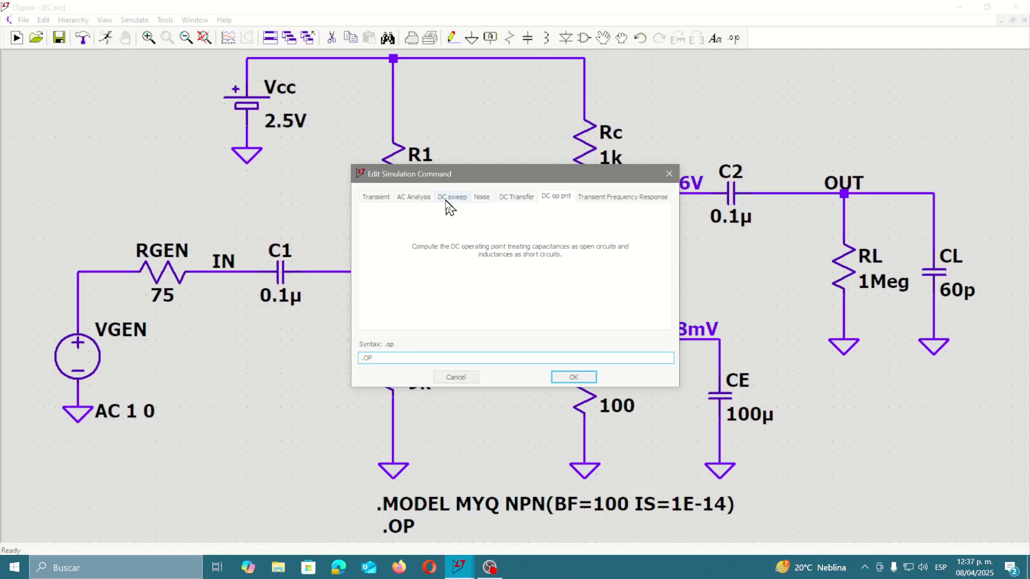
click(408, 203)
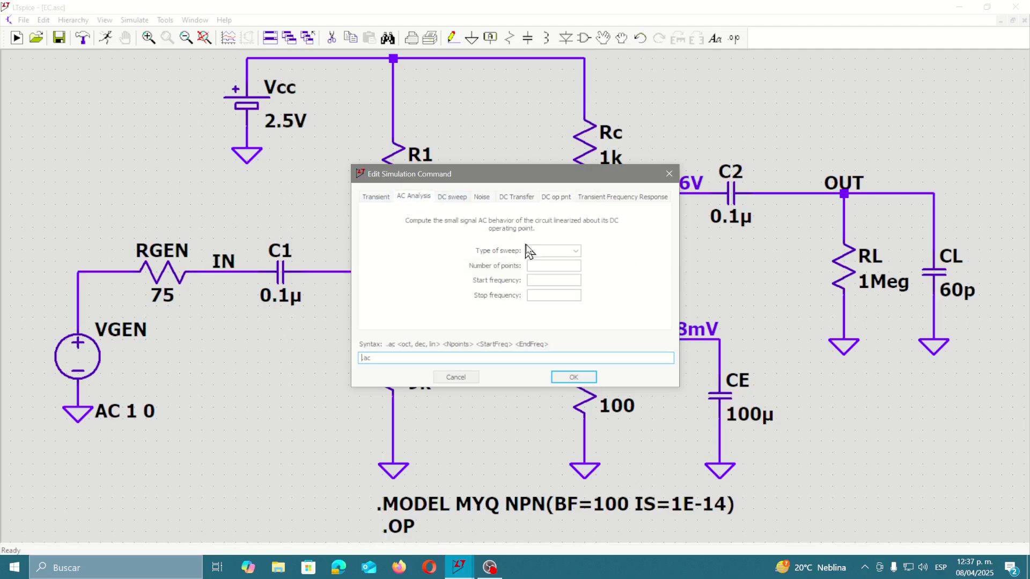
click(560, 252)
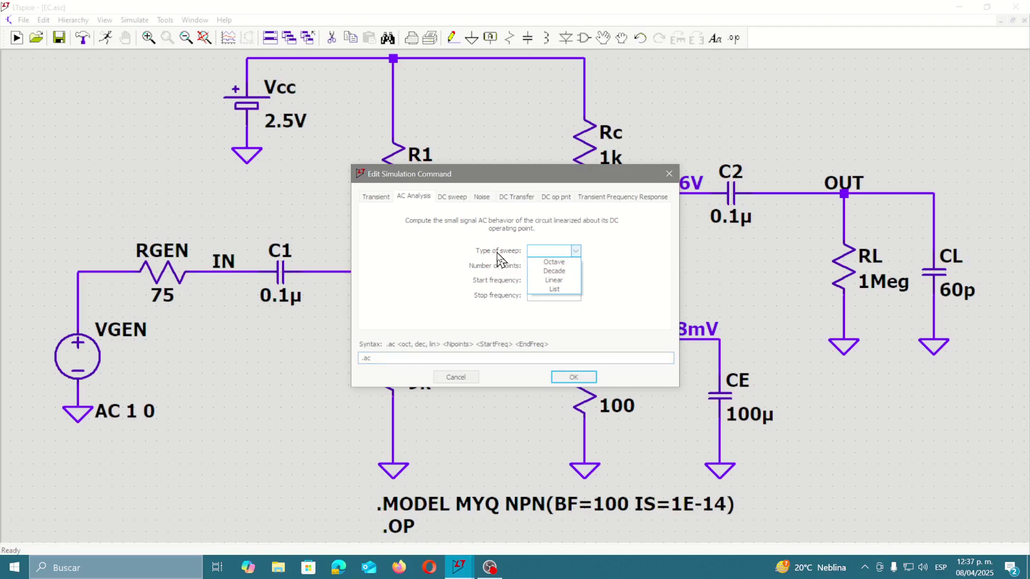
click(552, 271)
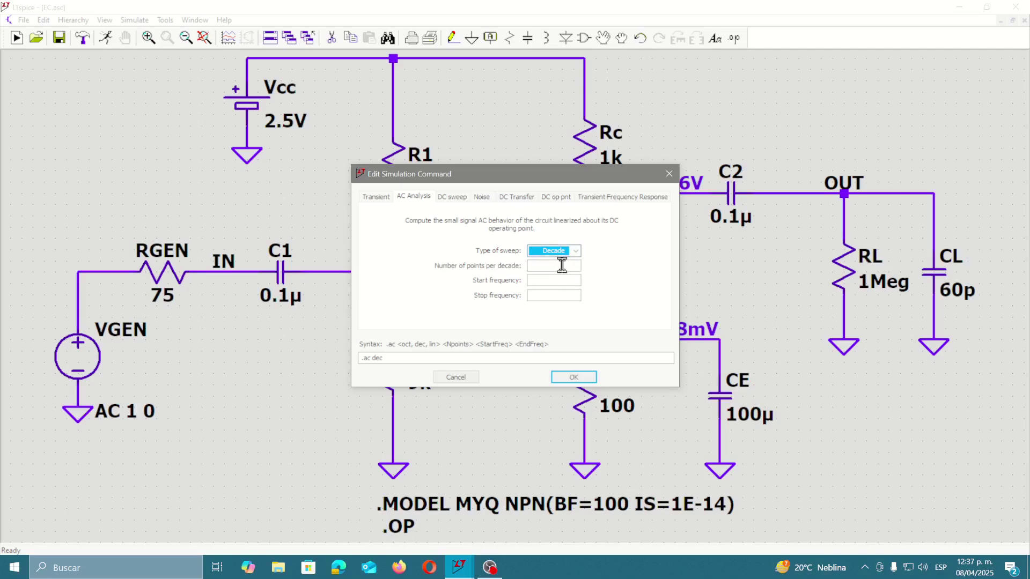
click(555, 264)
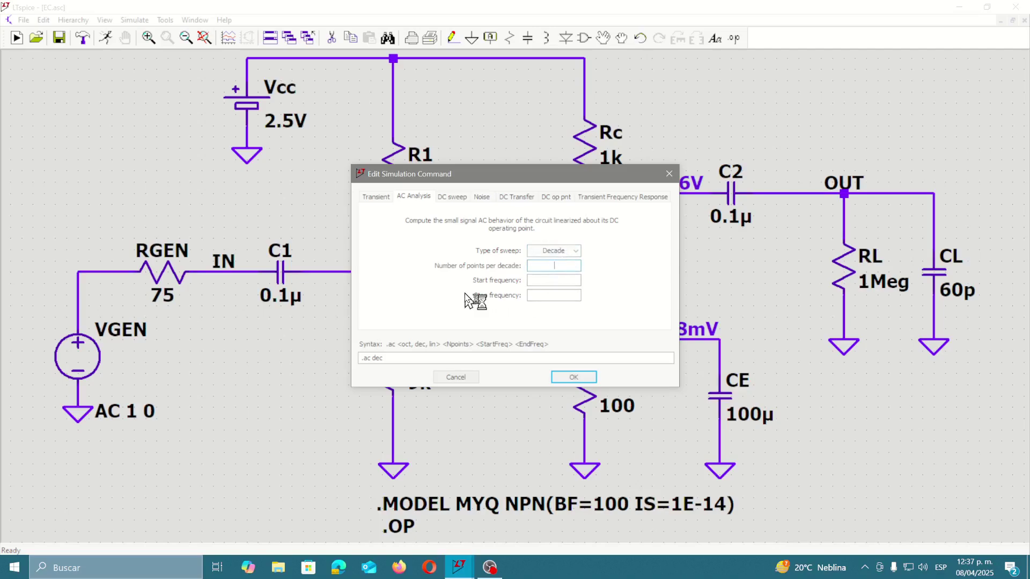
text(100)
Set the AC sweep to start at 100 and stop at 100K, and place its directive below the OP line
click(572, 278)
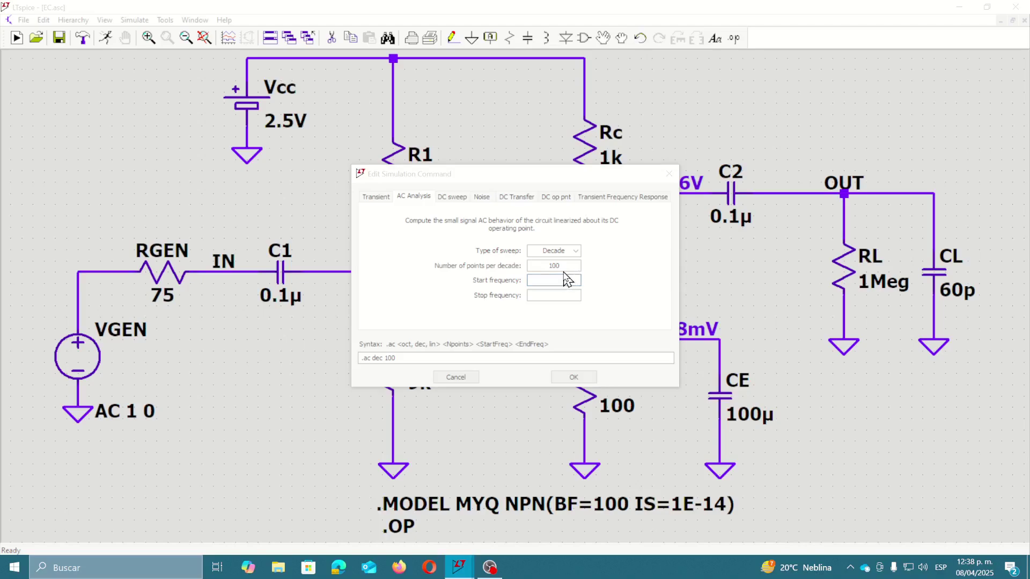
click(562, 277)
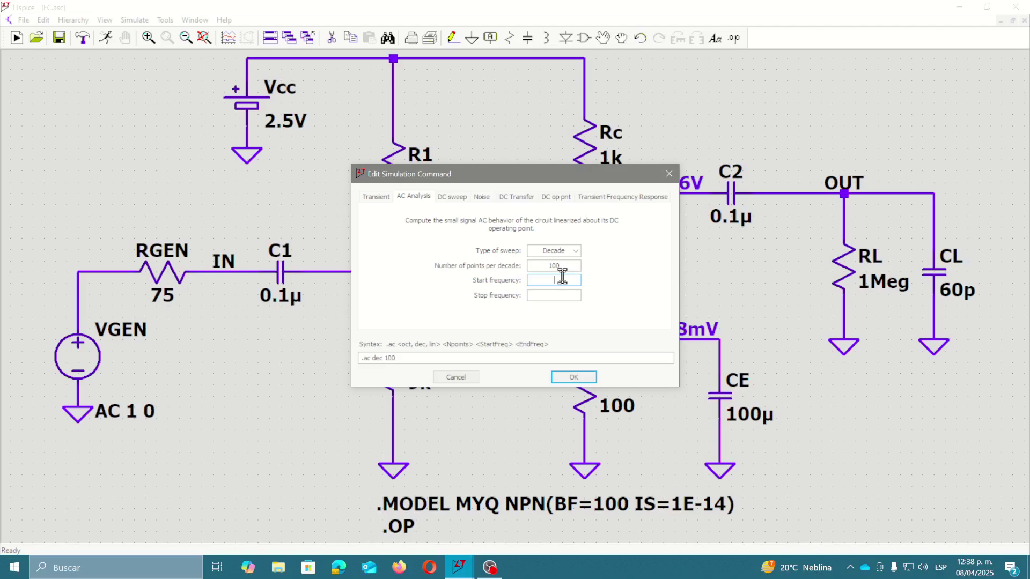
text(100)
click(554, 296)
text(100K)
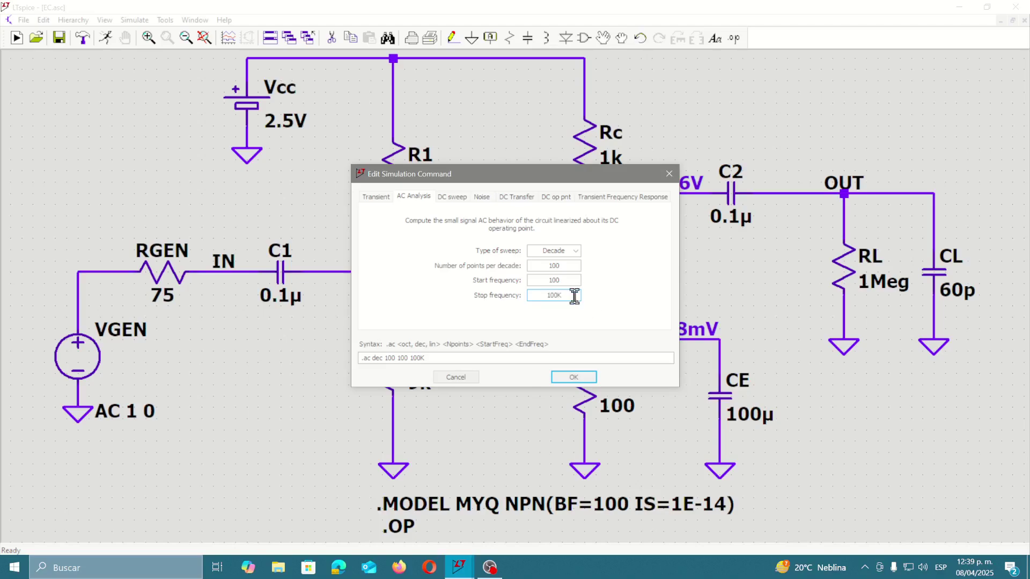
click(566, 379)
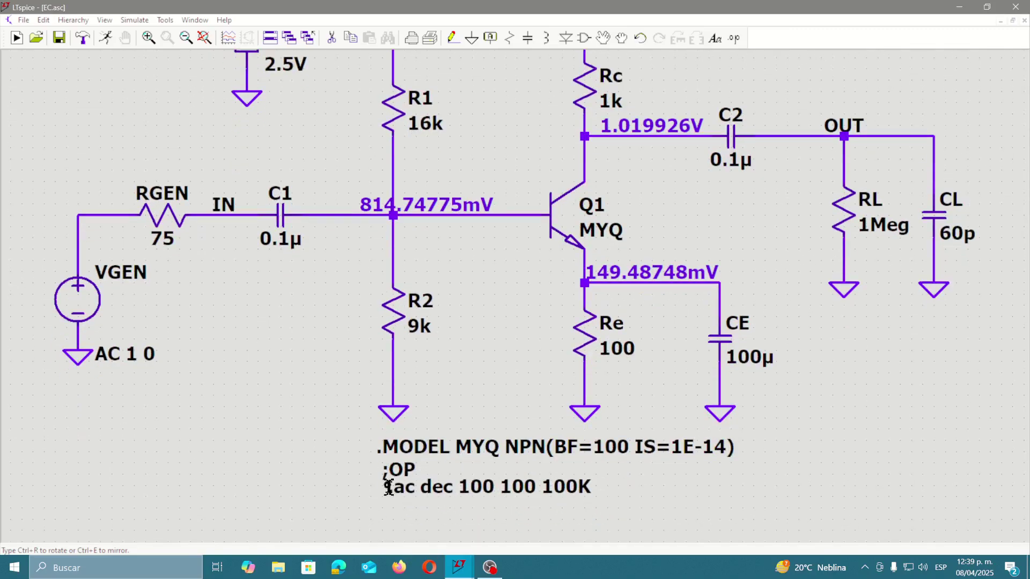
click(388, 488)
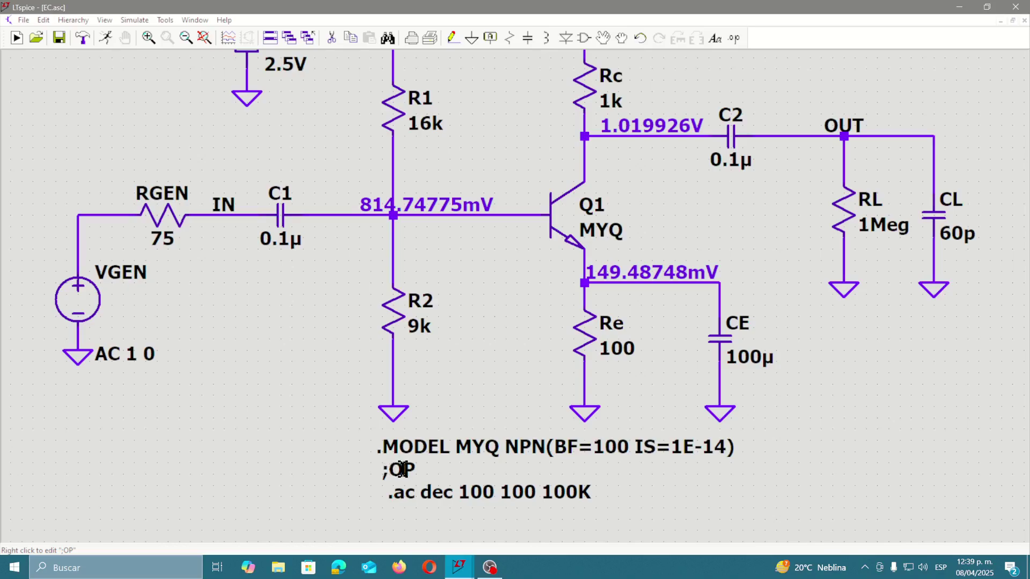
Reactivate the commented-out OP text on the schematic by changing it to ".OP"
right_click(402, 470)
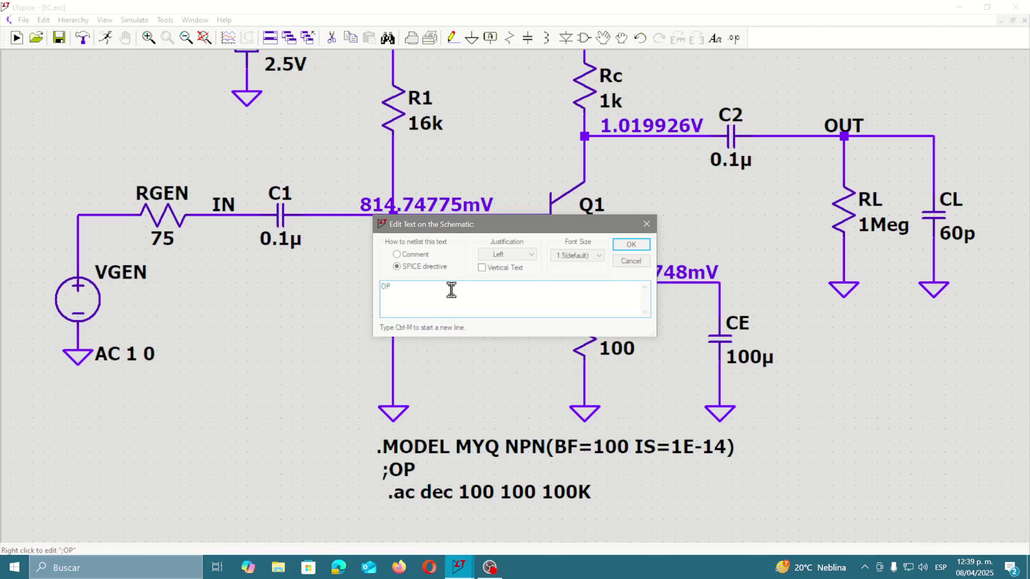
key(Home)
text(.)
key(Return)
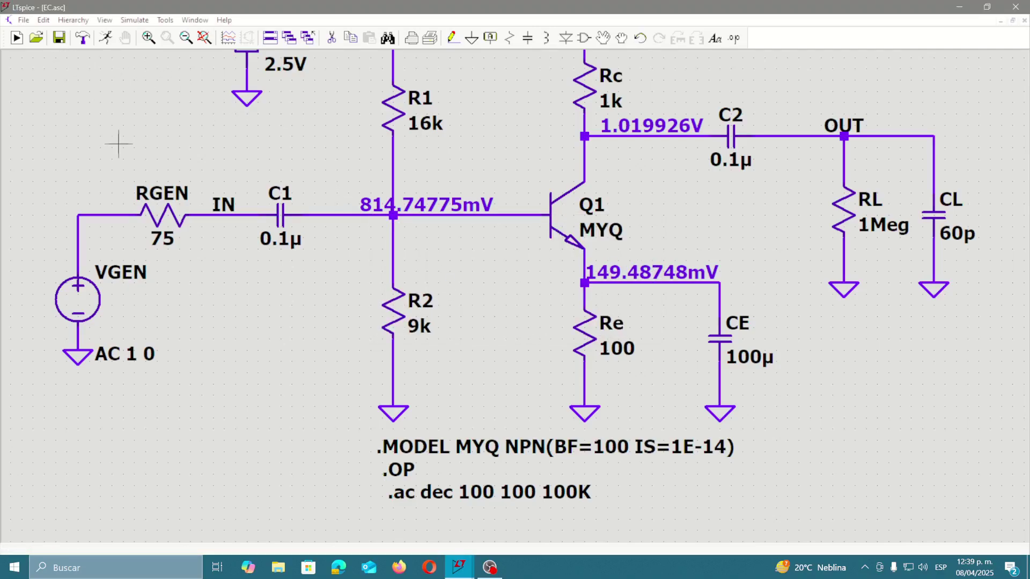
Fit the whole schematic in view, run the AC simulation and plot the voltage at the OUT node
key(space)
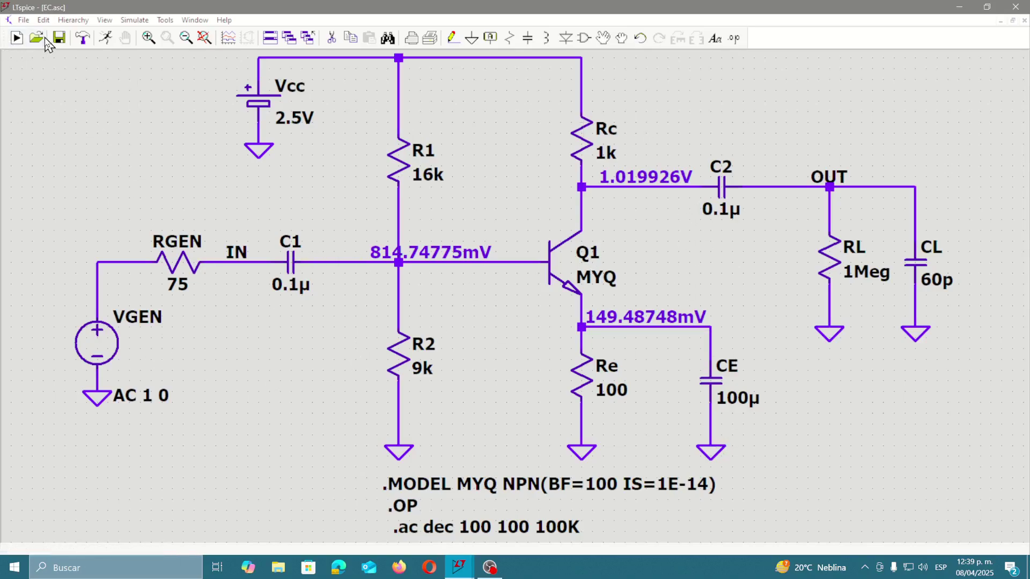
click(108, 41)
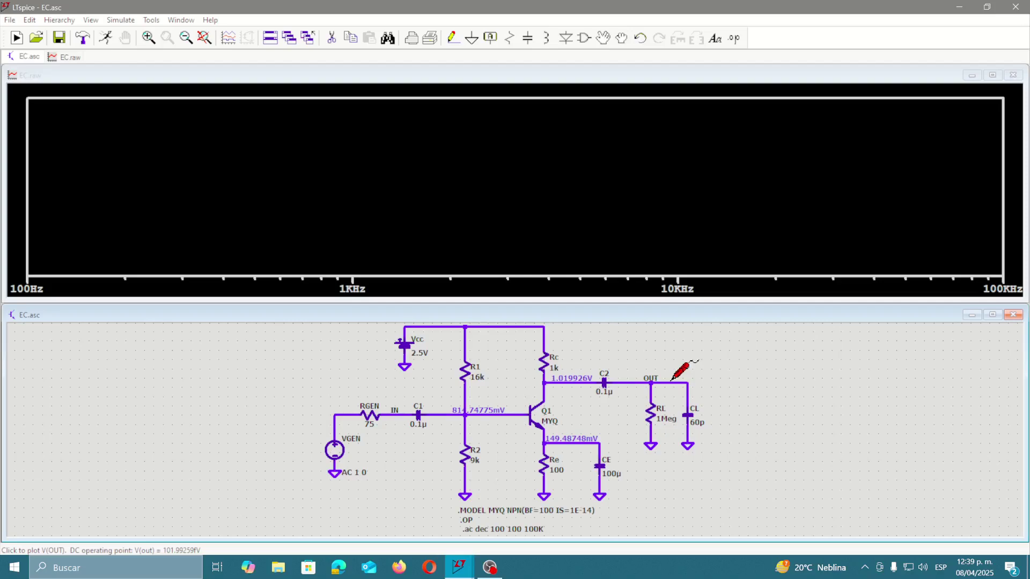
Maximize the schematic and examine VGEN's small-signal AC amplitude and phase settings without changing them
double_click(628, 320)
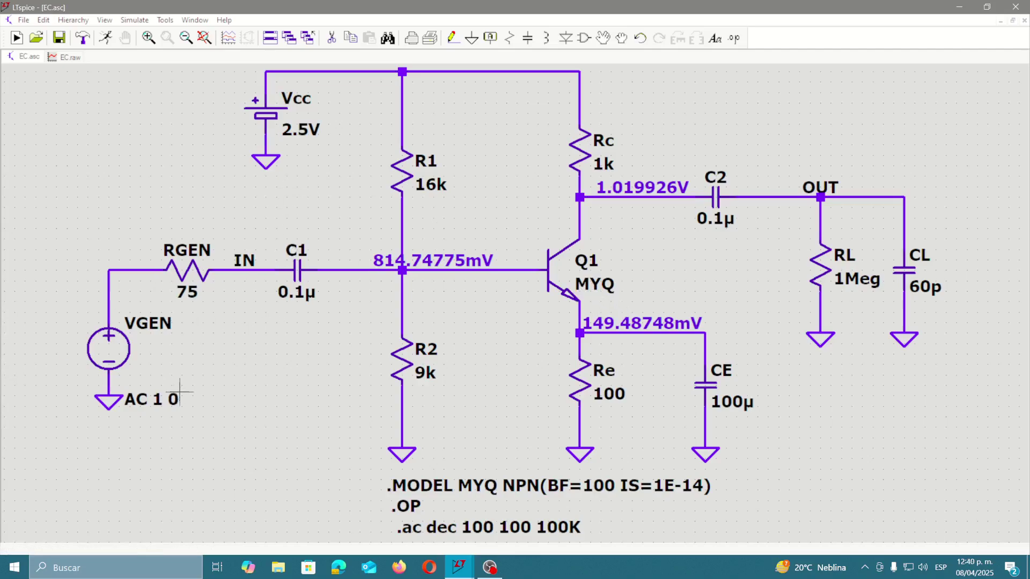
right_click(102, 340)
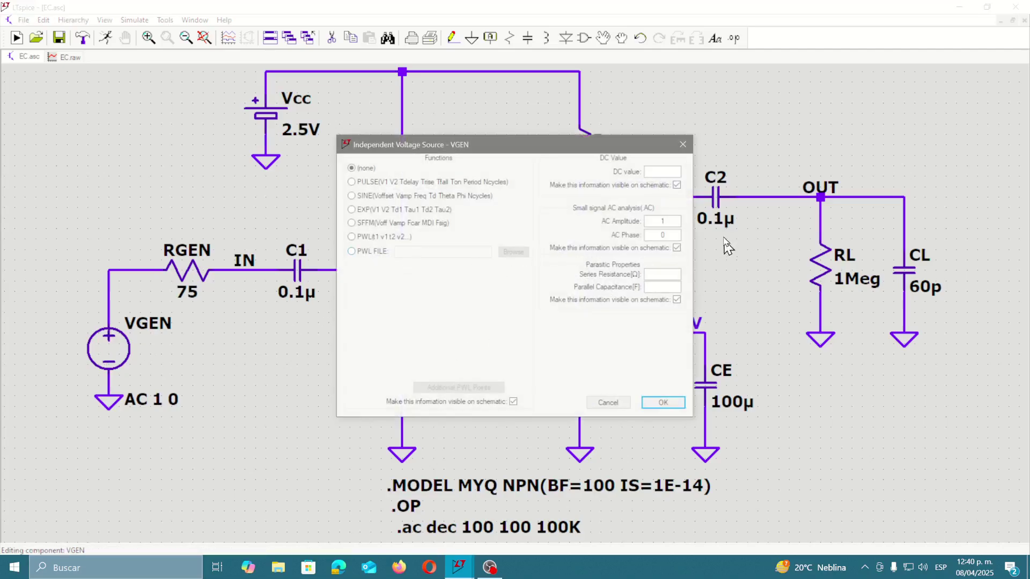
click(612, 406)
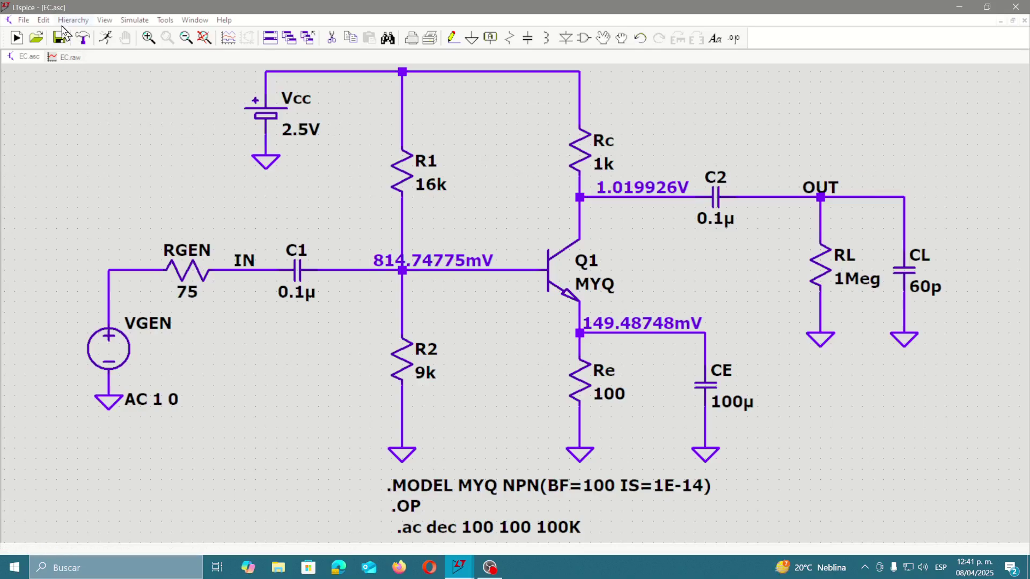
Open the V(out) plot, attach a cursor to the trace, and place it at 100 kHz to read the gain
click(66, 56)
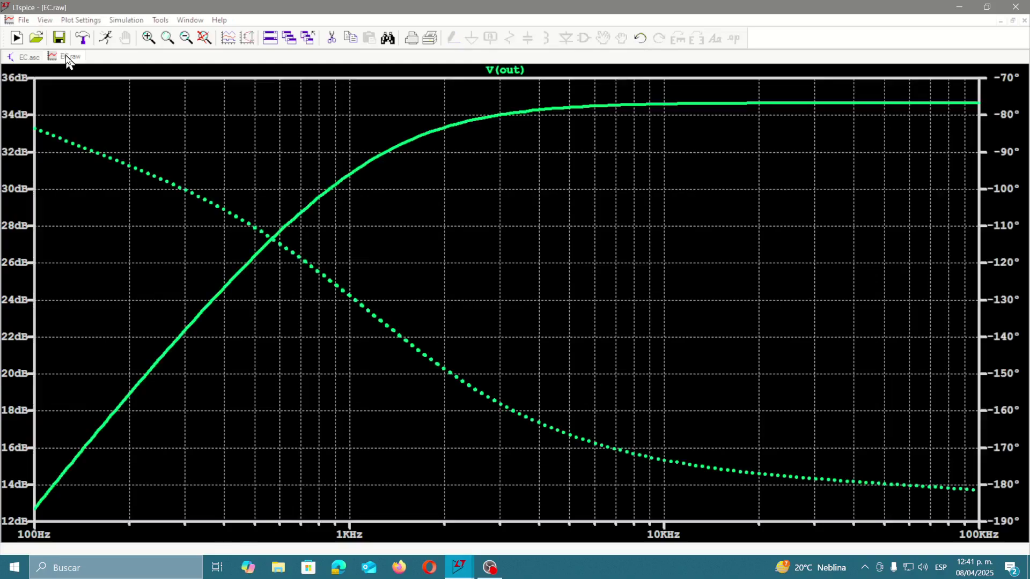
click(519, 71)
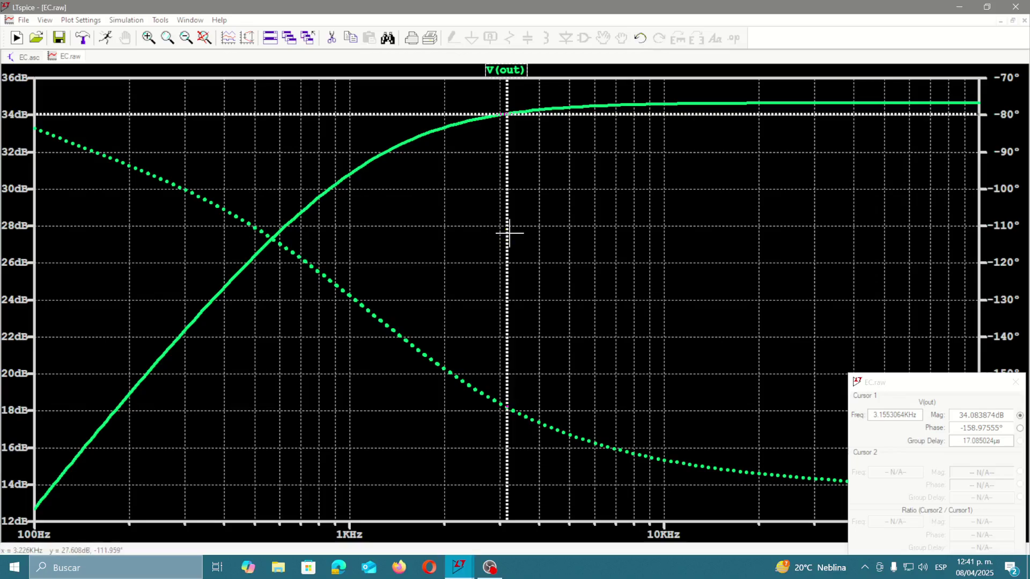
drag(505, 177, 979, 212)
drag(943, 386, 541, 162)
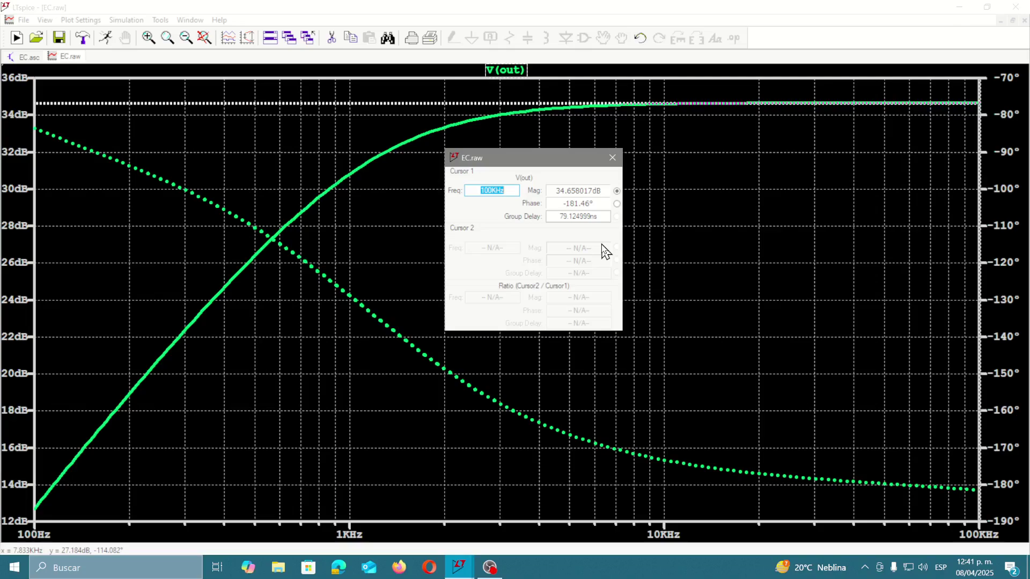
Switch to the Calculator, compute log(50) × 20, and place it beside the cursor readout to compare the gains
click(15, 569)
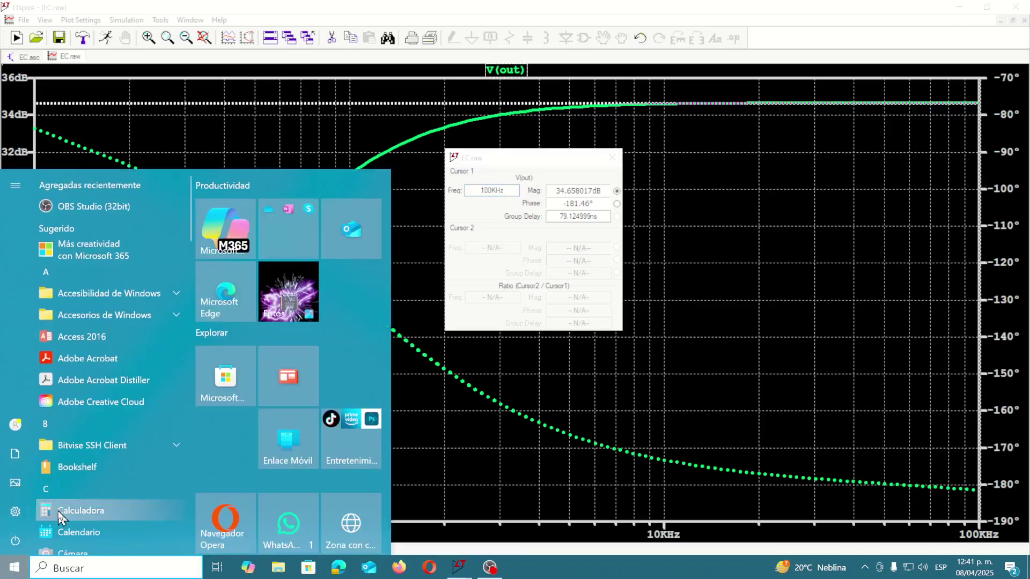
click(76, 509)
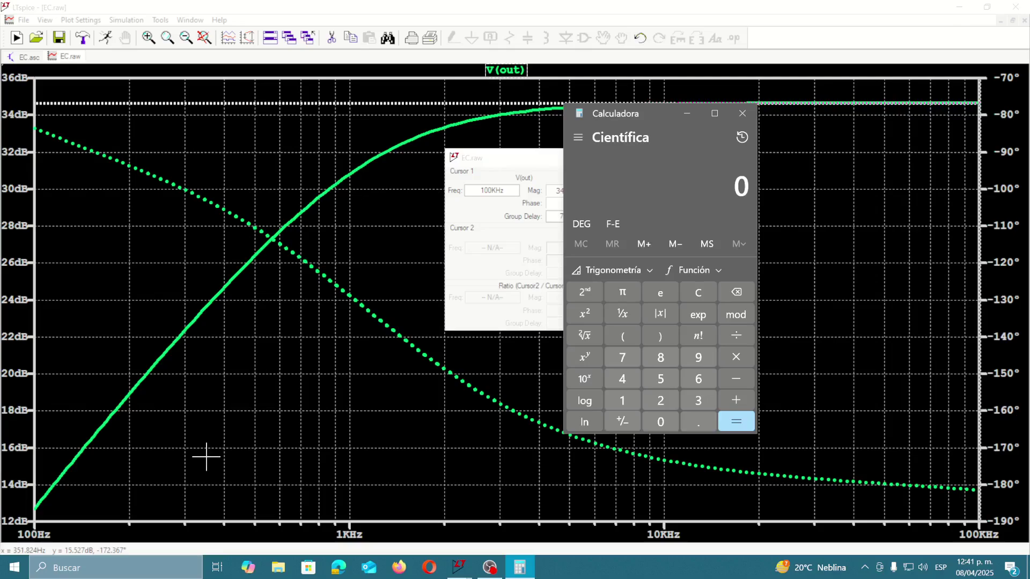
text(50)
click(586, 401)
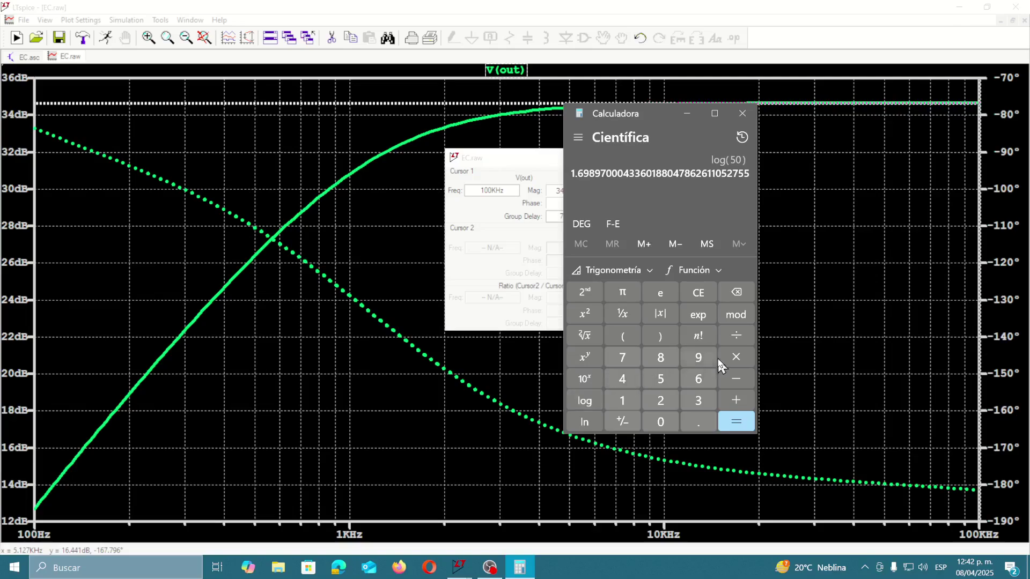
click(734, 359)
click(660, 400)
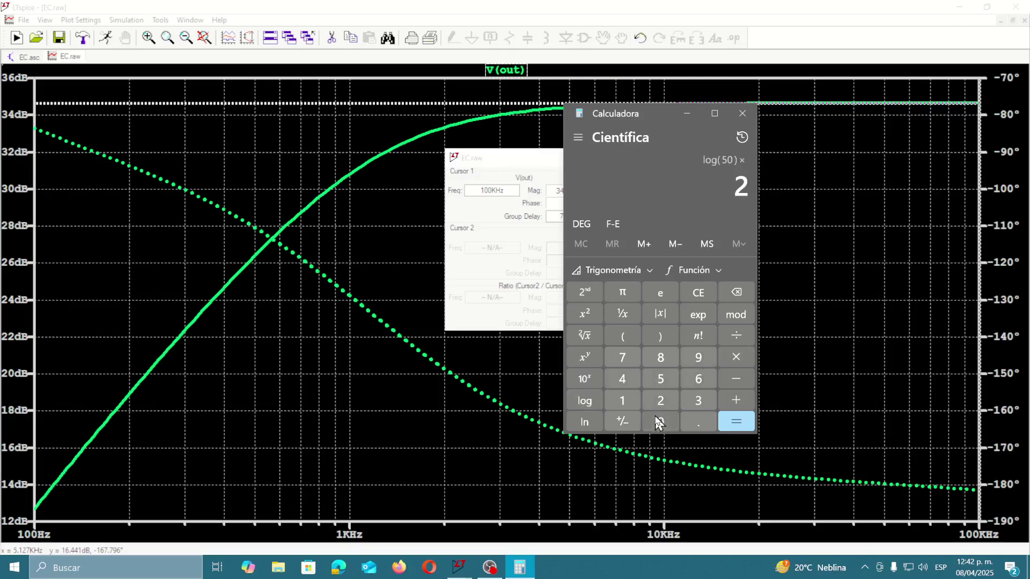
click(660, 422)
click(735, 422)
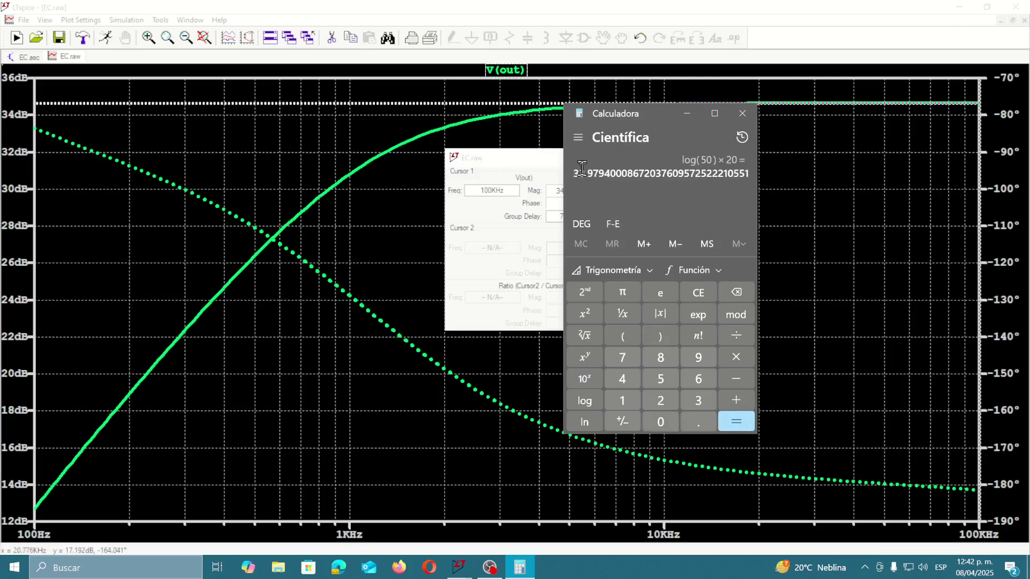
drag(657, 105, 802, 133)
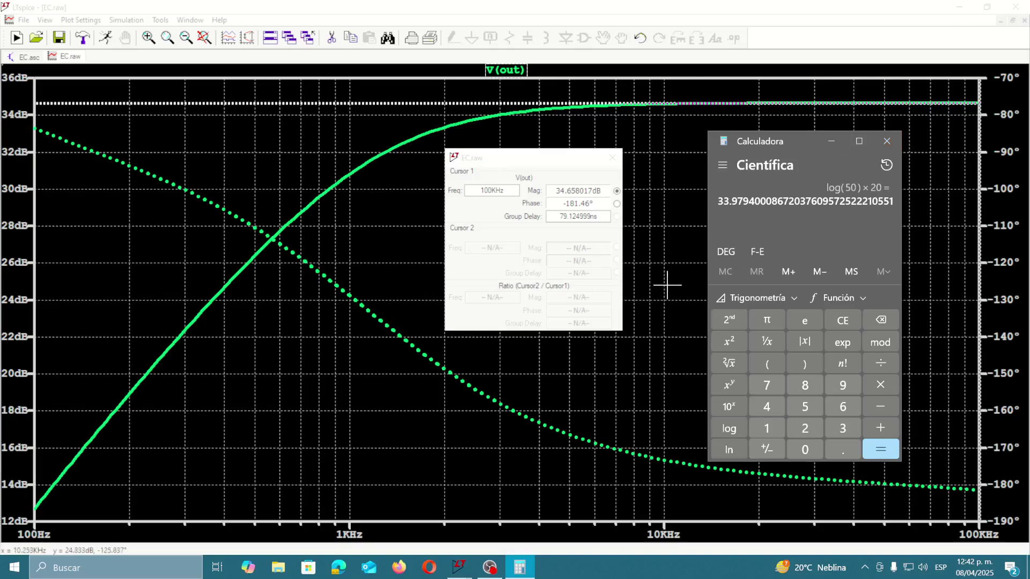
Return to the V(out) plot and move the cursor down to about 57.3 kHz to read the gain and phase
click(680, 213)
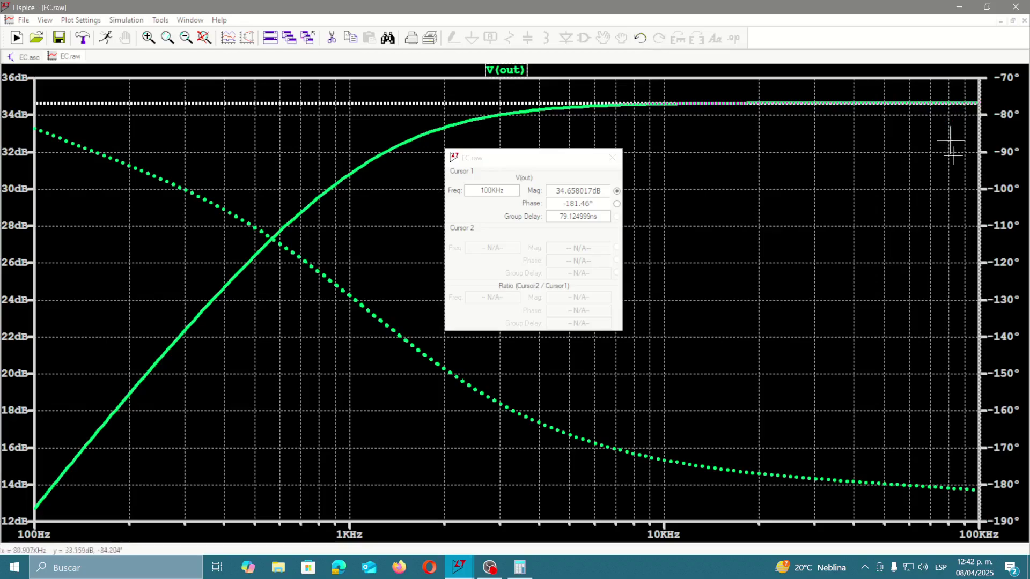
key(Left)
key(Left)
key(Left)
key(Left)
key(Left)
key(Left)
key(Left)
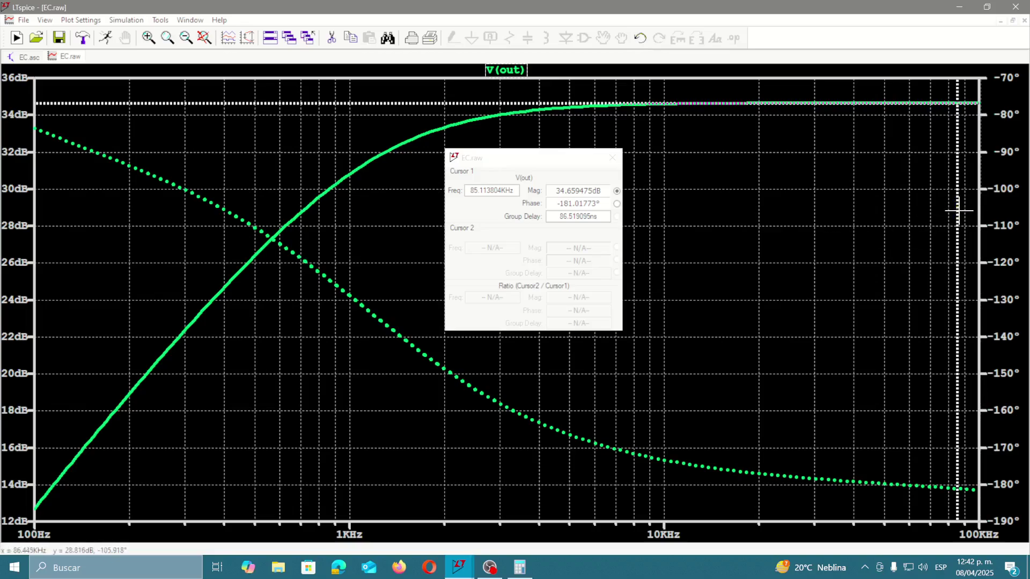
drag(958, 210, 901, 203)
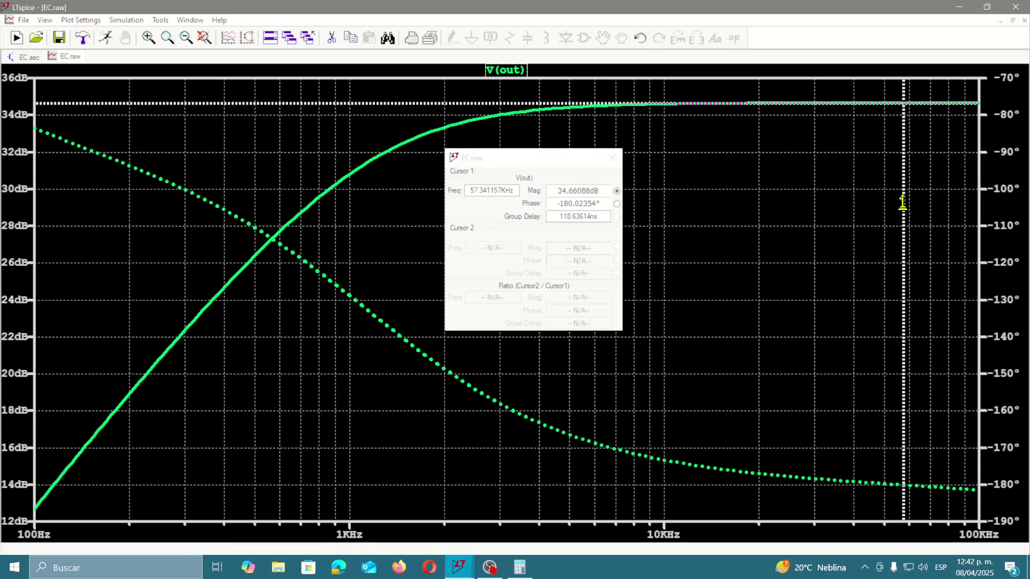
Move the cursor to about 1.18 kHz to read the lower cutoff point, and shift the readout clear of the gain curve
drag(902, 202, 373, 206)
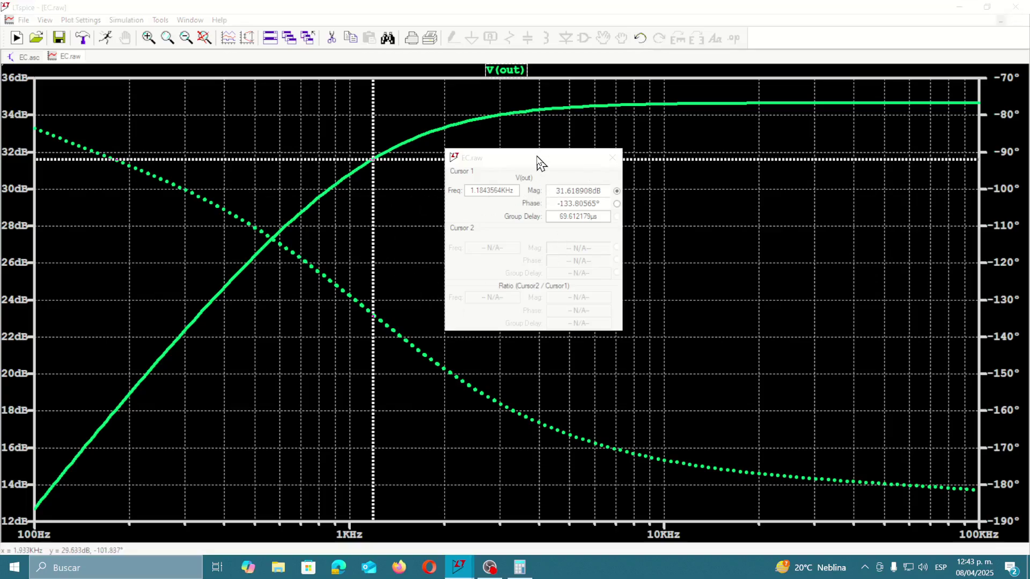
drag(540, 160, 540, 206)
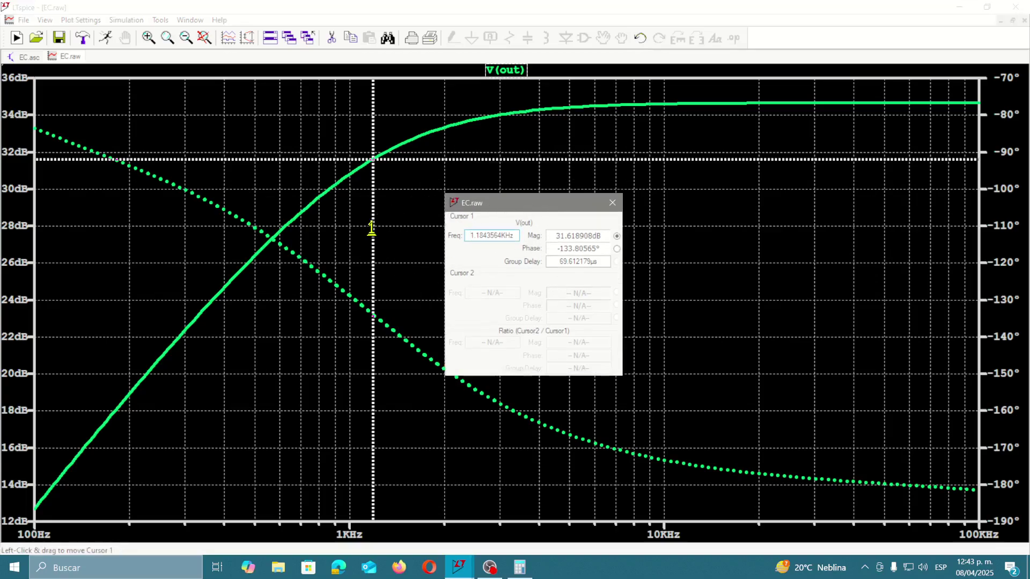
drag(372, 229, 372, 228)
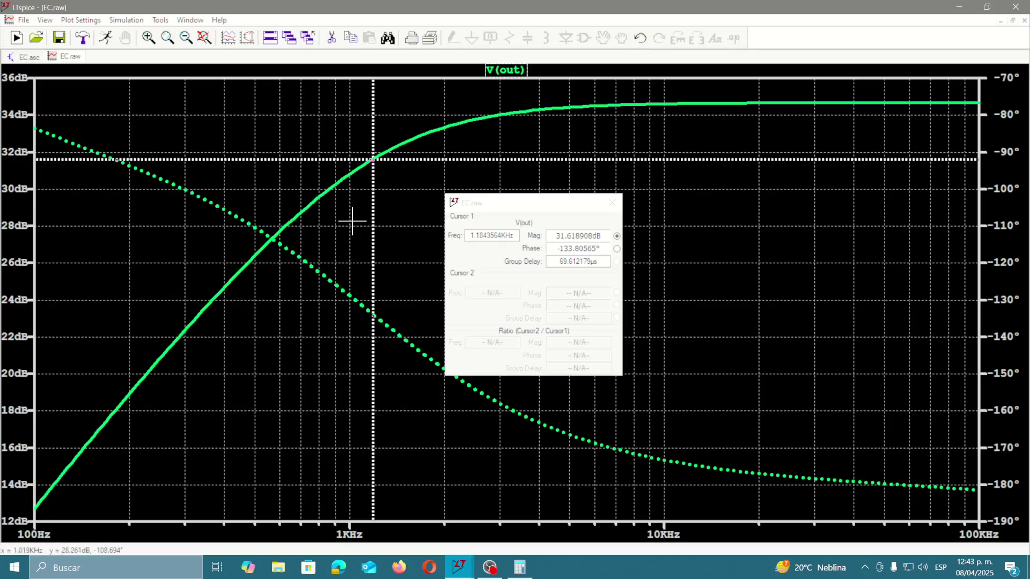
Move the cursor back to 100 kHz on V(out) and examine the phase reading
mouse_move(373, 230)
mouse_down()
mouse_move(501, 138)
mouse_move(796, 102)
mouse_move(988, 131)
mouse_move(949, 131)
mouse_move(938, 114)
mouse_move(954, 110)
mouse_move(809, 120)
mouse_move(887, 133)
mouse_move(834, 156)
mouse_move(868, 169)
mouse_move(756, 188)
mouse_move(963, 200)
mouse_move(993, 211)
mouse_move(981, 484)
mouse_up()
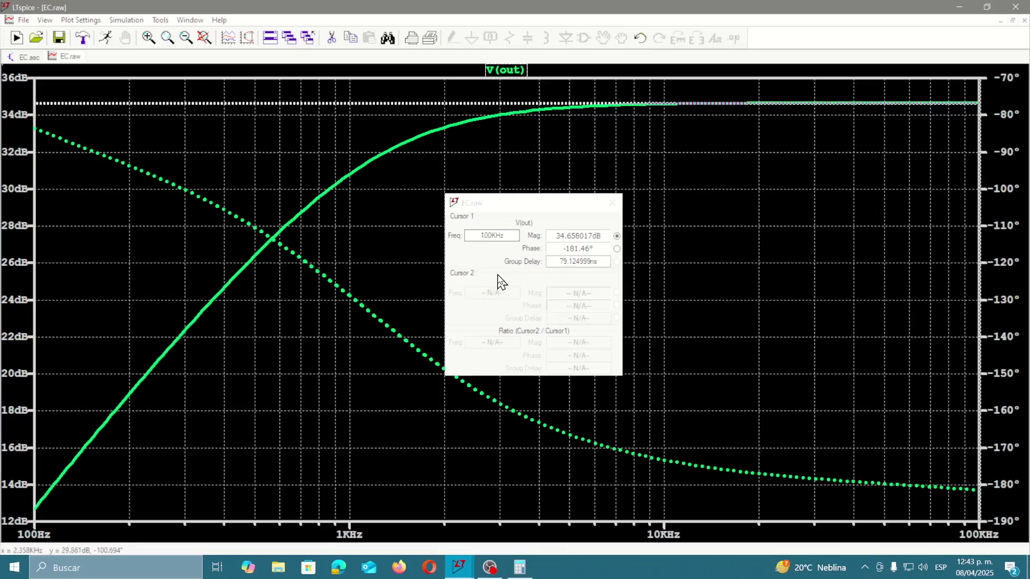
drag(556, 248, 602, 247)
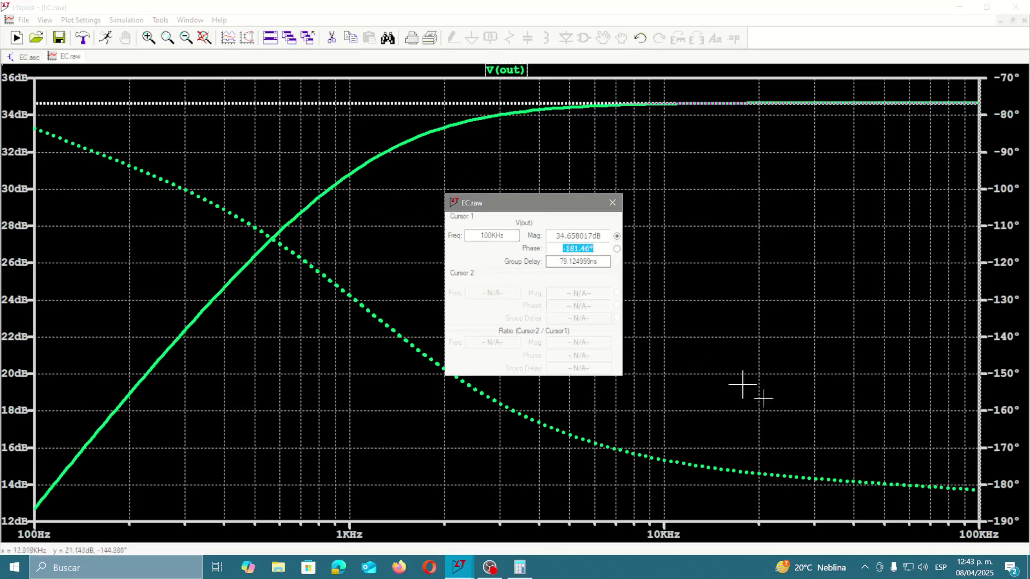
Move the V(out) cursor from 100 kHz to about 94 kHz to read the gain and phase
click(927, 417)
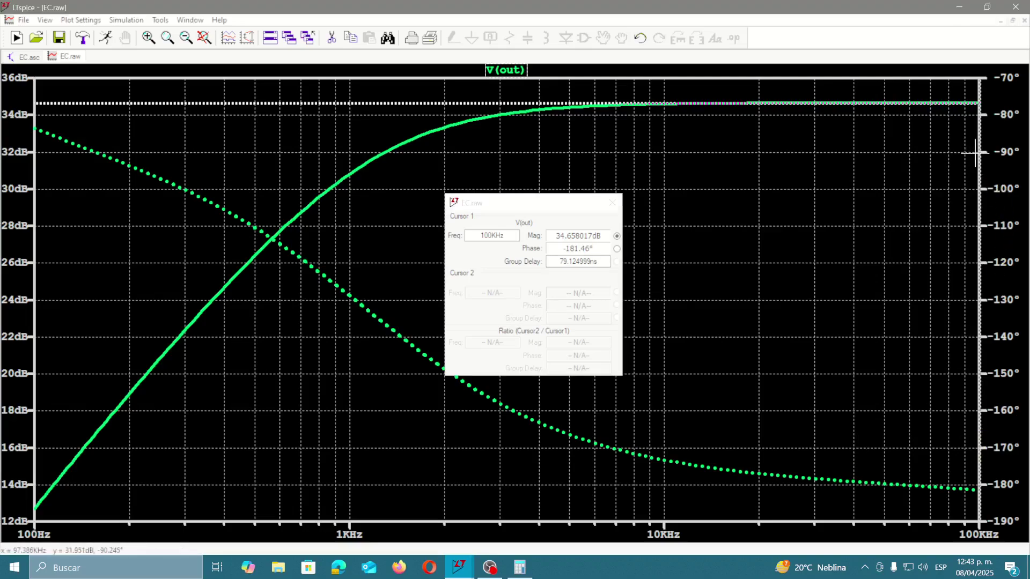
drag(977, 154, 967, 155)
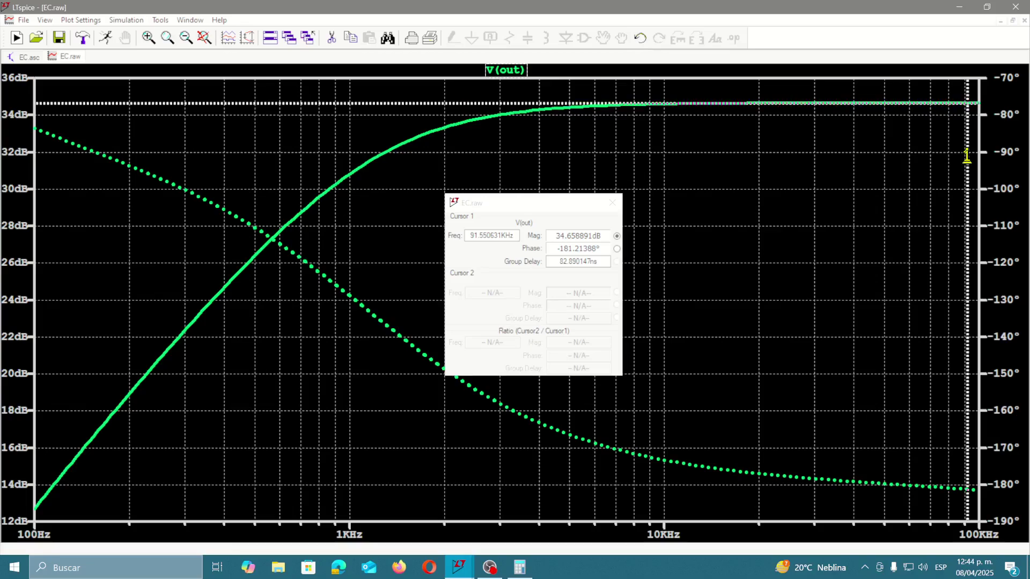
drag(967, 155, 969, 156)
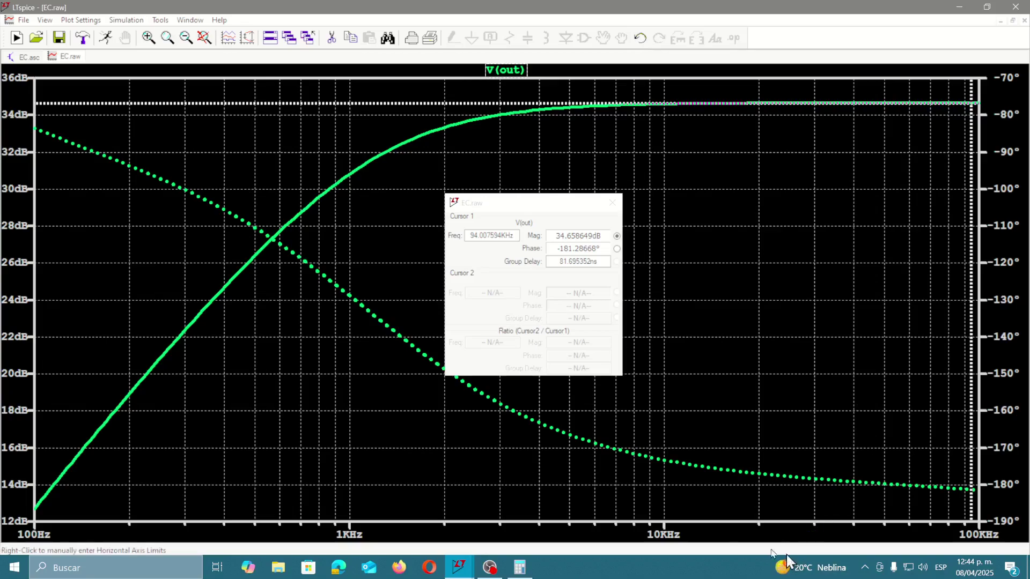
Switch to the Calculator to compute 180 - 45, and move the V(out) cursor to about 1.19 kHz to compare the phase
click(519, 568)
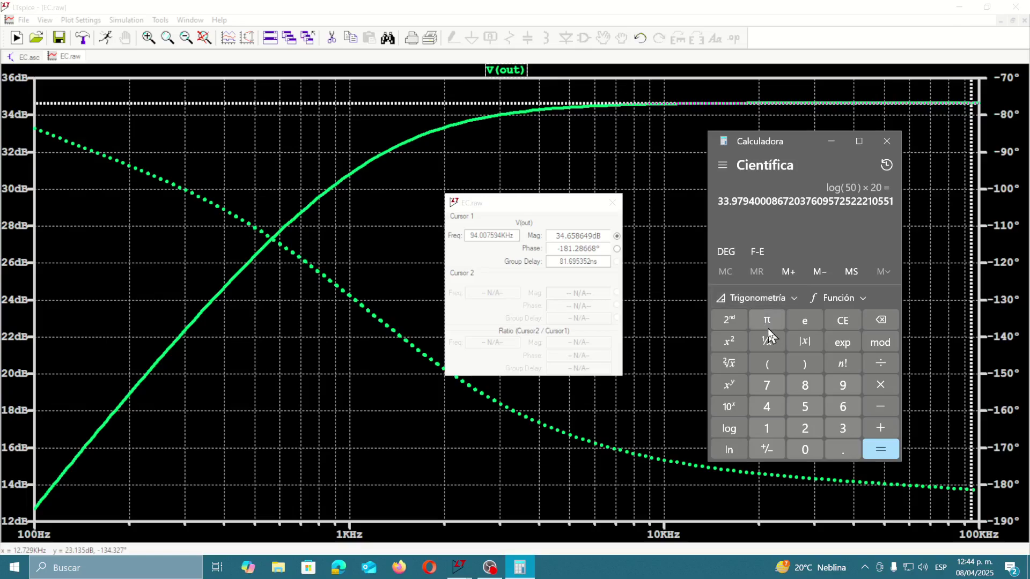
text(180)
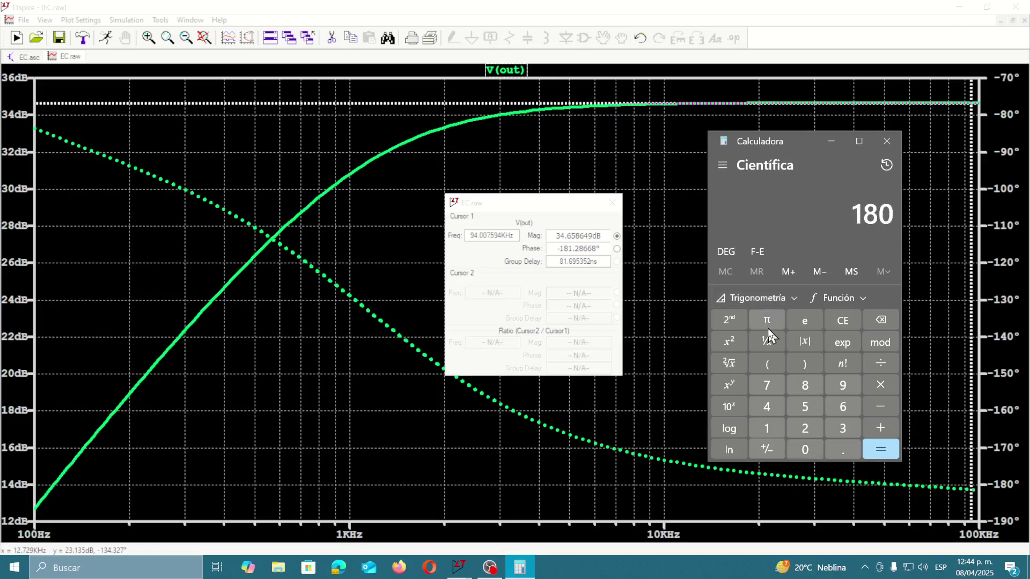
text( - 45)
key(Return)
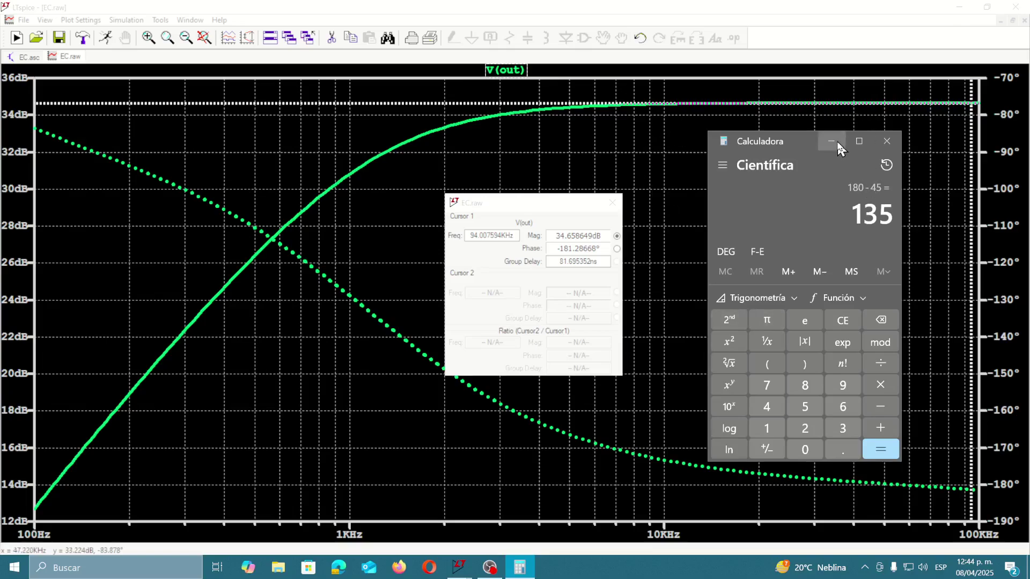
click(969, 151)
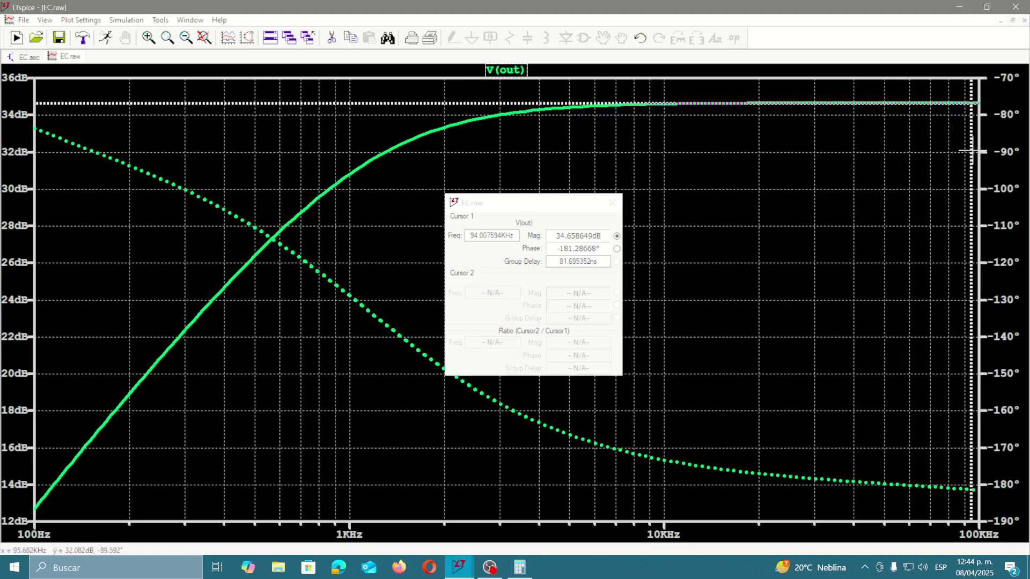
drag(968, 151, 373, 160)
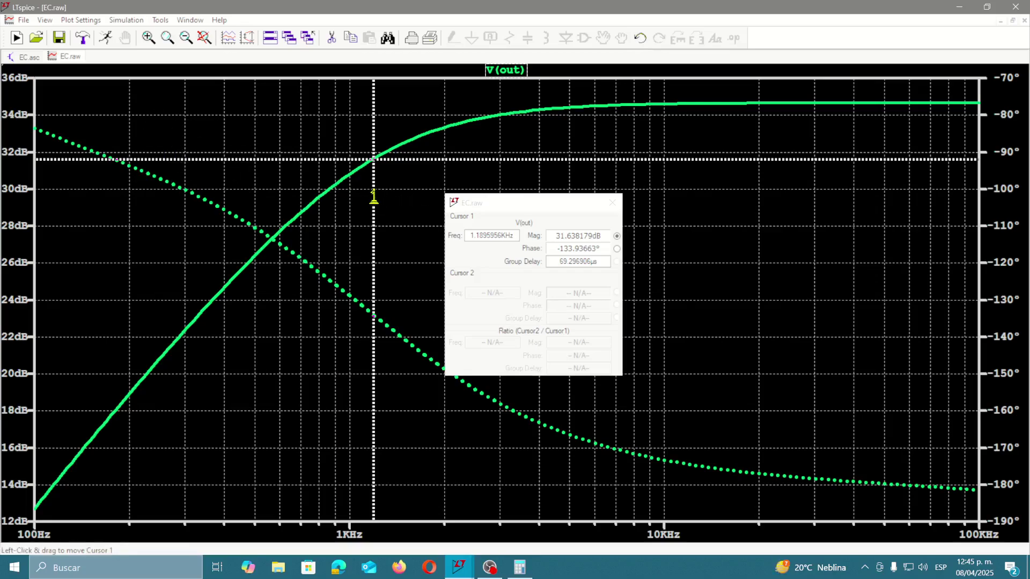
Read the gain and phase on V(out) at about 4.43 kHz and 2.38 kHz, and close the cursor readout
mouse_move(374, 197)
mouse_down()
mouse_move(202, 200)
mouse_move(108, 170)
mouse_move(179, 149)
mouse_move(553, 138)
mouse_up()
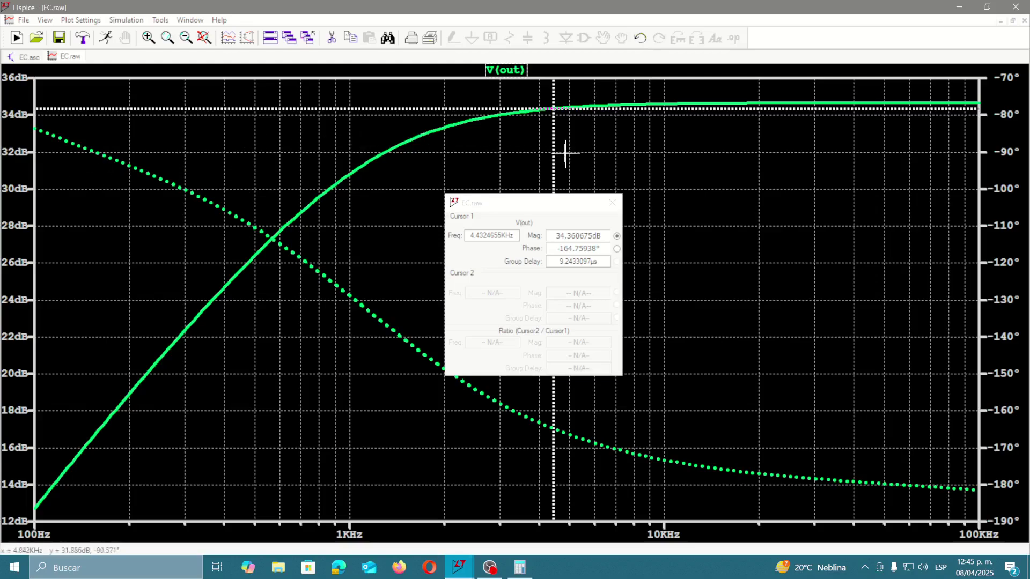
mouse_move(553, 149)
mouse_down()
mouse_move(301, 209)
mouse_move(147, 220)
mouse_move(86, 246)
mouse_move(171, 252)
mouse_move(743, 137)
mouse_move(958, 152)
mouse_move(943, 151)
mouse_move(953, 166)
mouse_move(363, 165)
mouse_move(428, 161)
mouse_move(444, 138)
mouse_move(488, 131)
mouse_move(467, 137)
mouse_up()
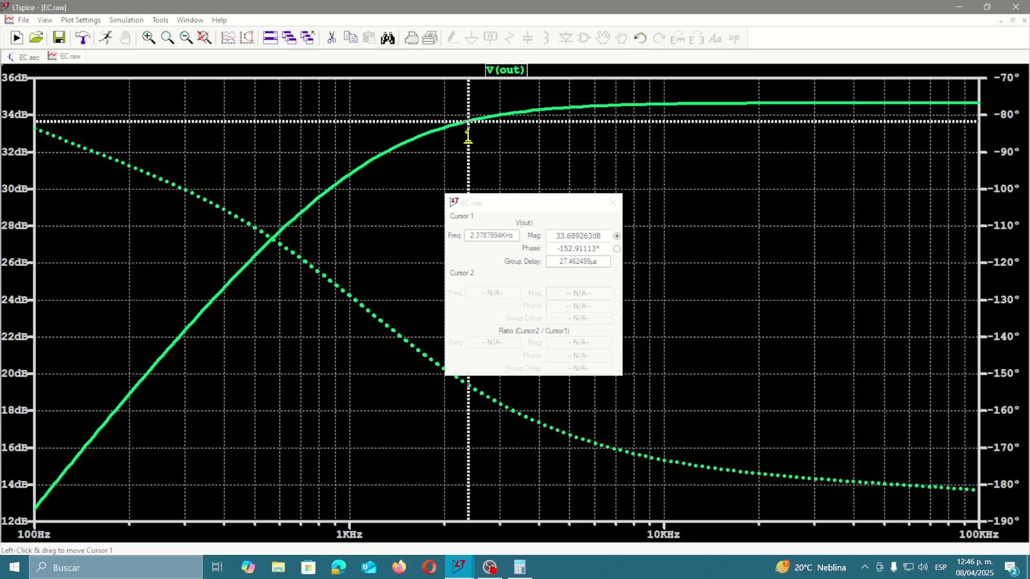
click(616, 209)
click(613, 203)
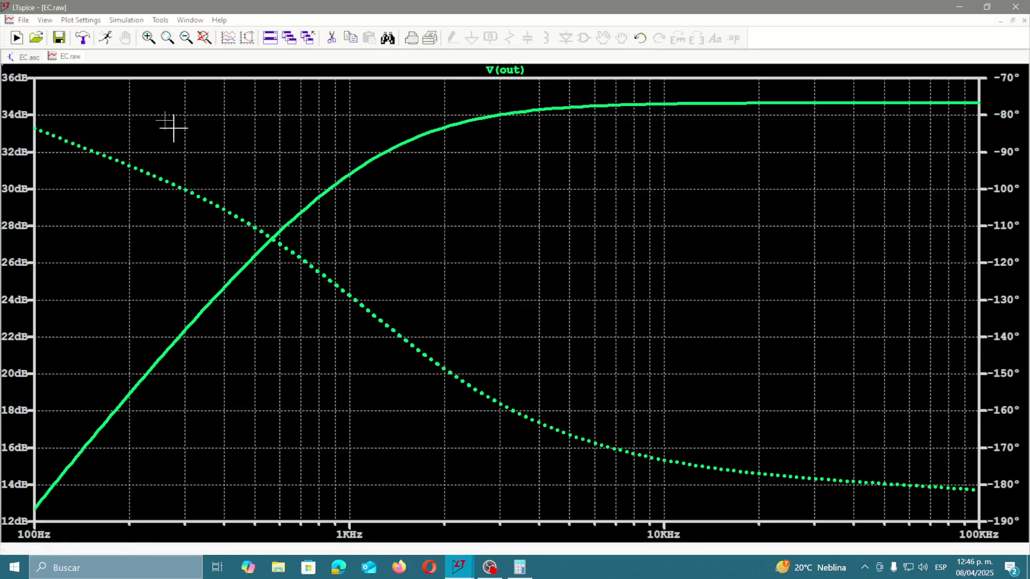
Return to the EC.asc schematic and delete resistor RGEN and voltage source VGEN from the amplifier's input
click(15, 57)
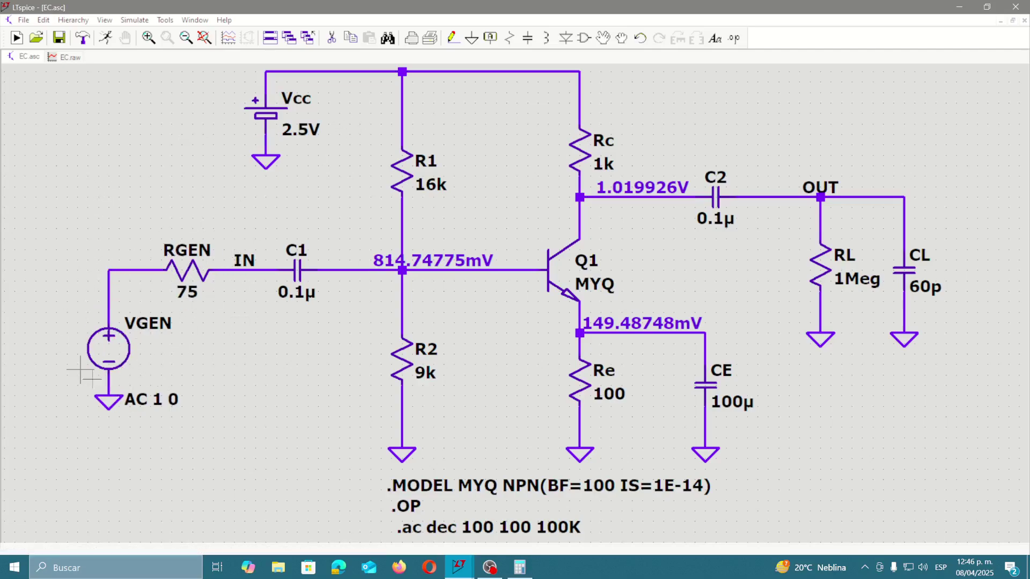
click(333, 43)
click(187, 272)
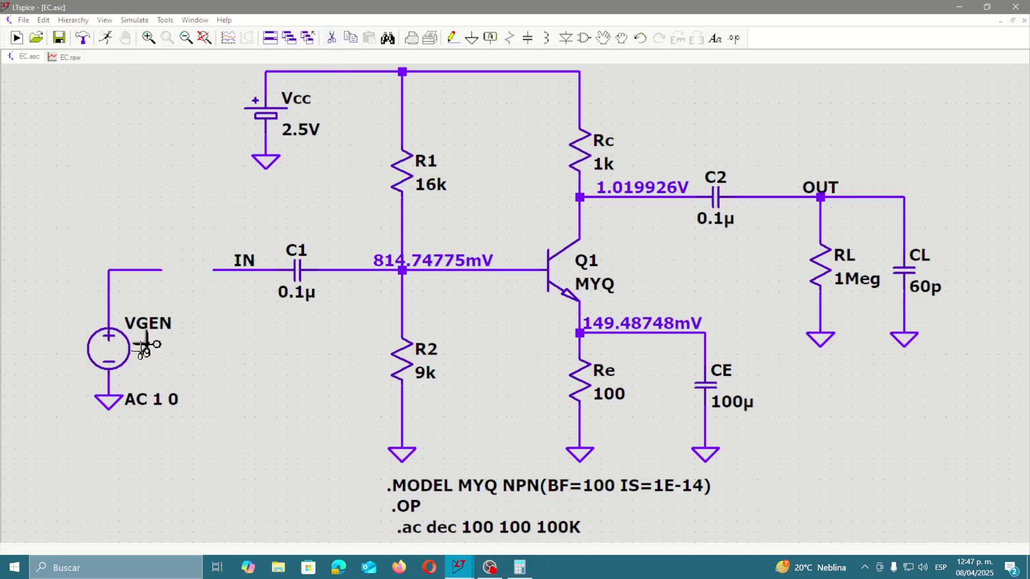
click(111, 351)
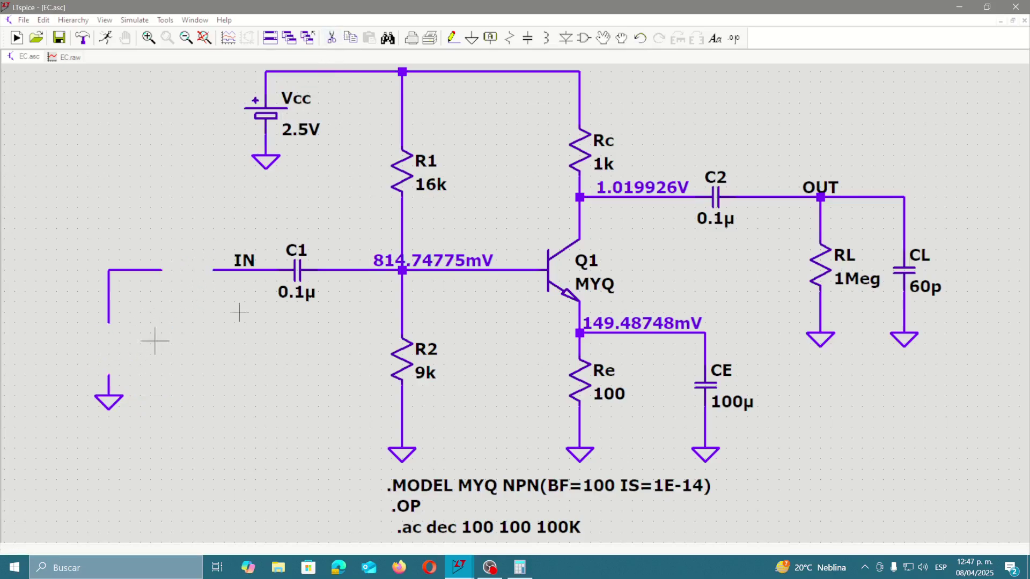
Place a current source with its arrow pointing up in the gap above the input ground, where VGEN was
click(584, 39)
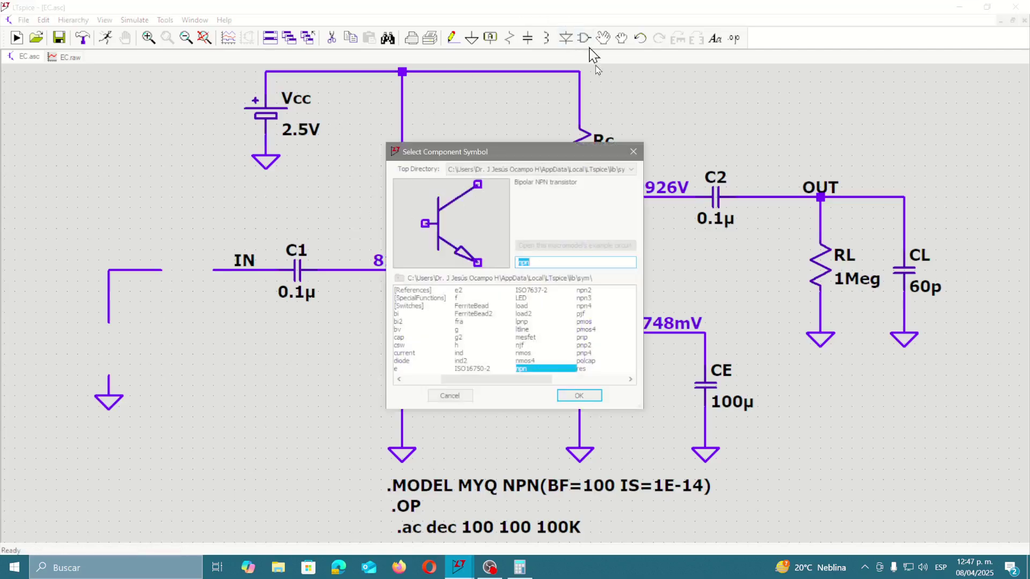
click(408, 353)
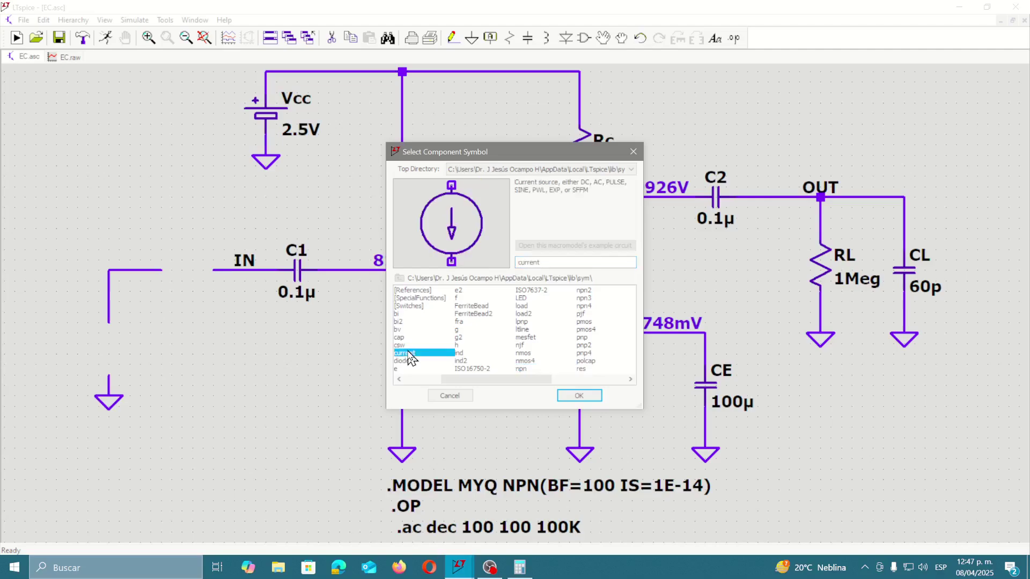
click(584, 398)
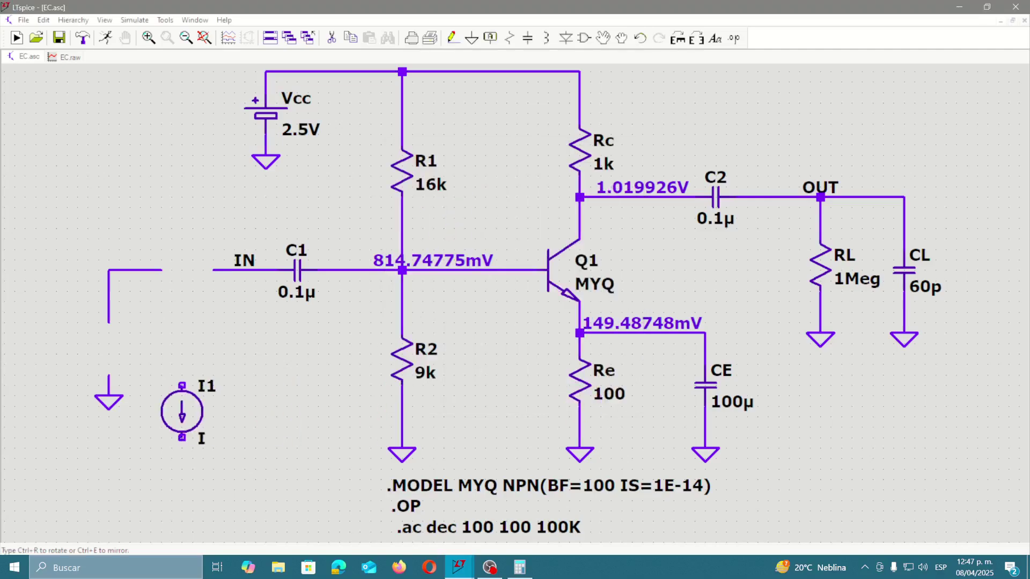
key(ctrl+r)
key(ctrl+r)
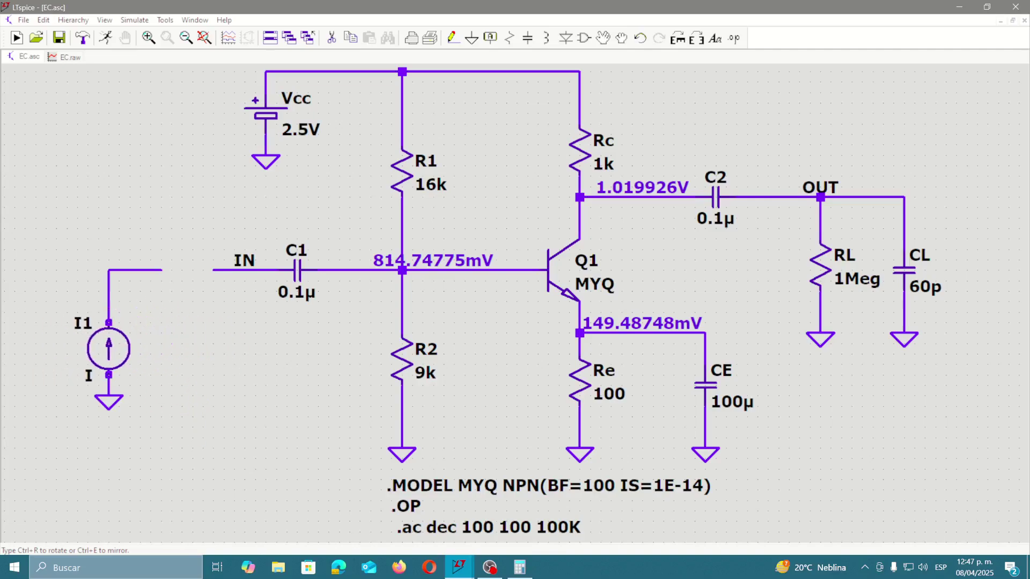
click(109, 349)
key(Escape)
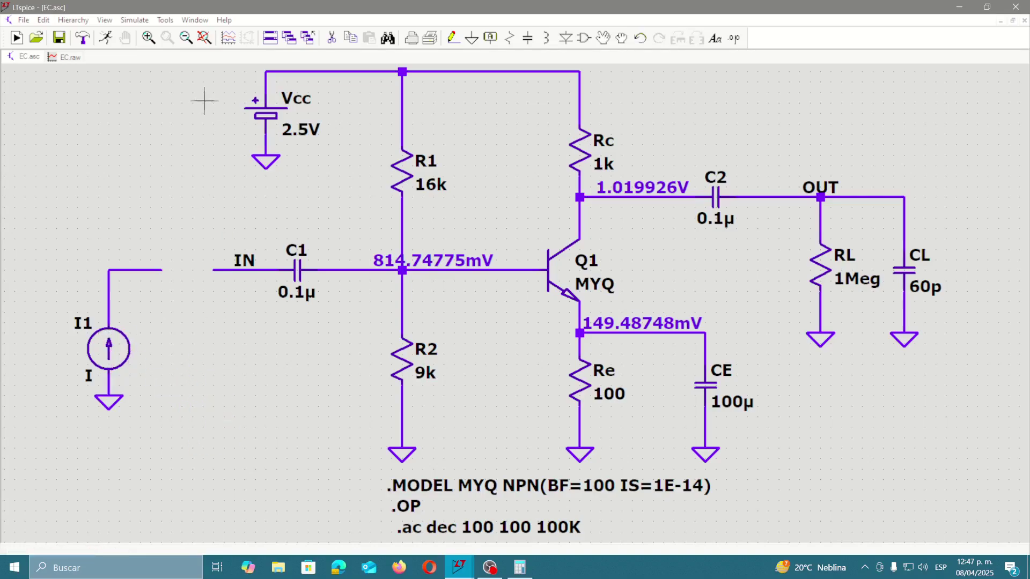
Wire across the gap left by RGEN to connect the current source to the IN node
click(453, 38)
click(214, 270)
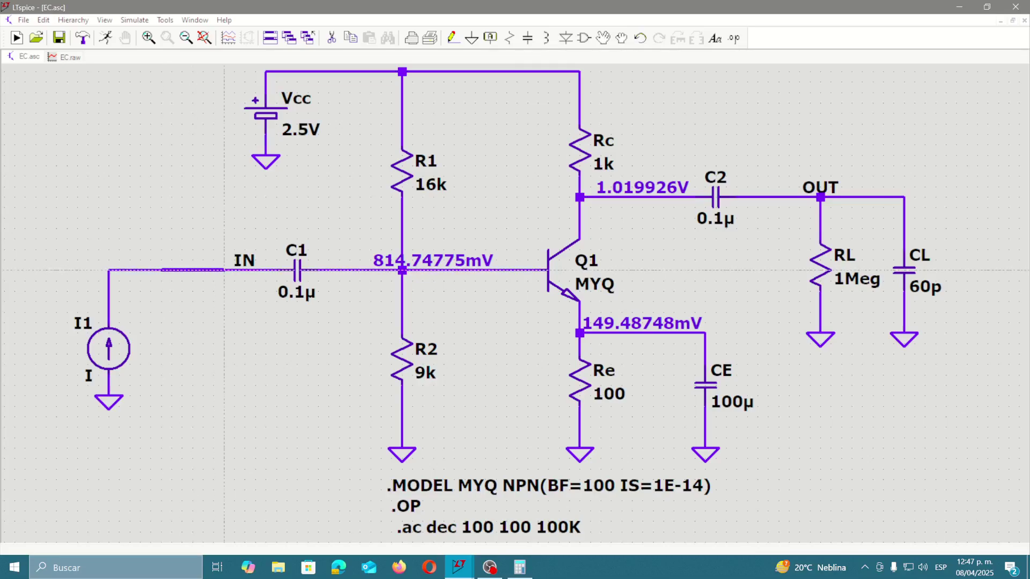
key(Escape)
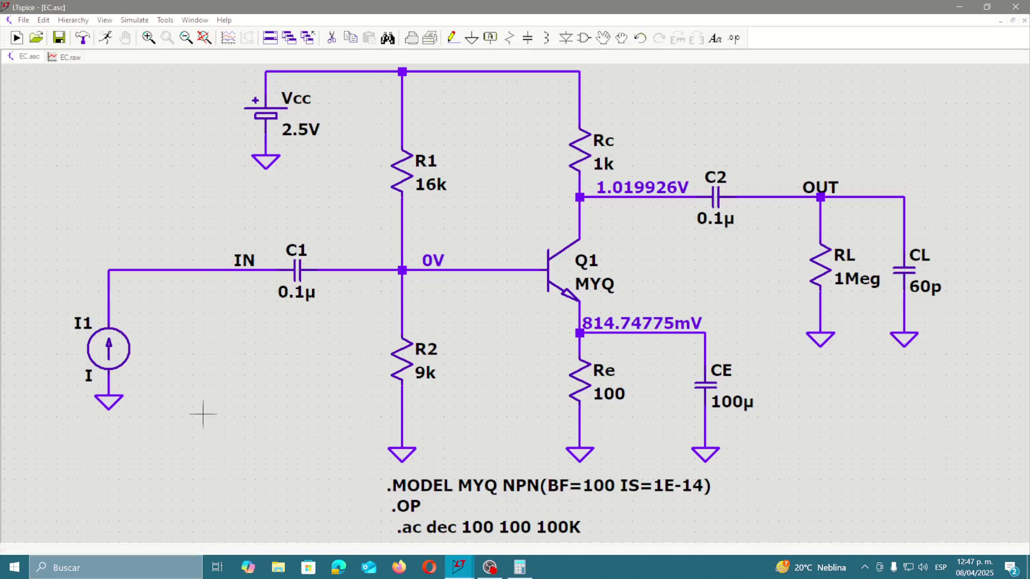
Set the current source's small-signal AC amplitude to 1 and AC phase to 0
right_click(119, 352)
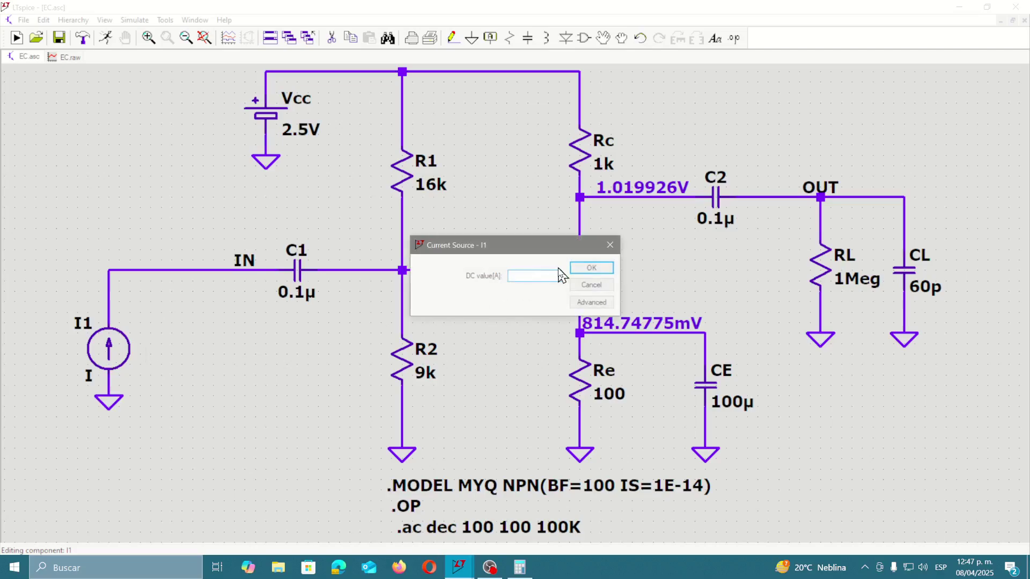
click(595, 303)
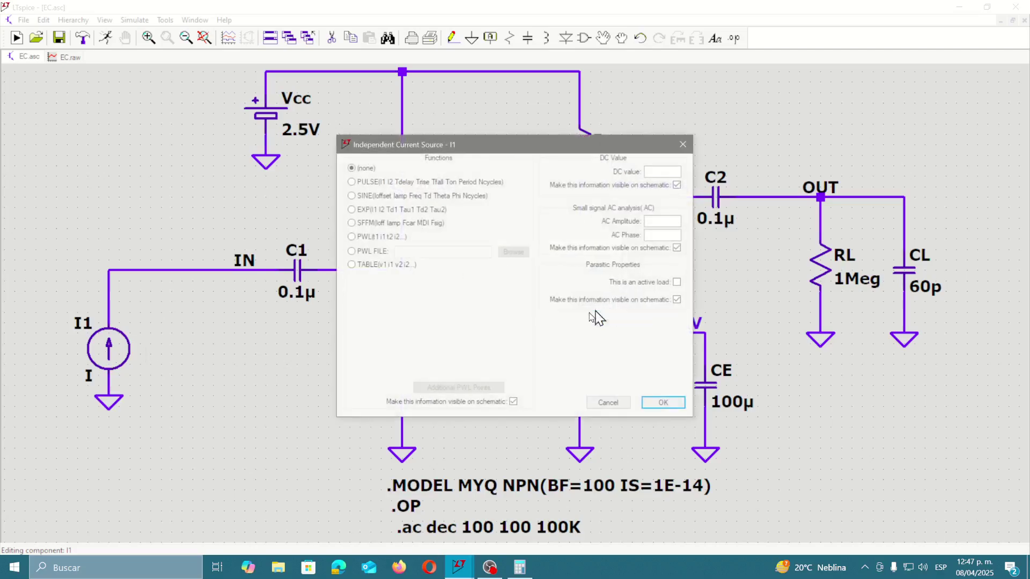
click(663, 222)
text(1)
click(654, 236)
text(0)
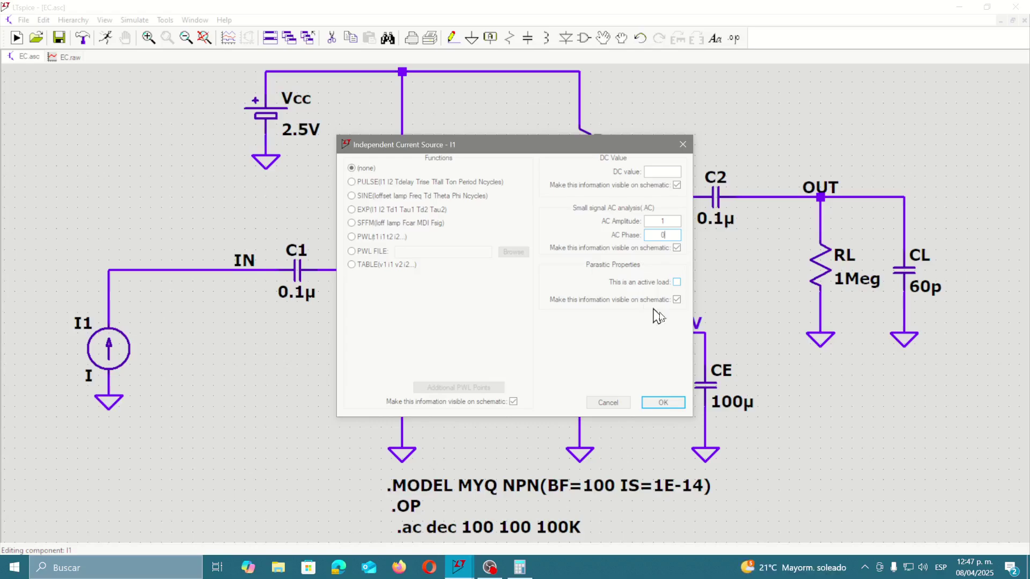
click(663, 403)
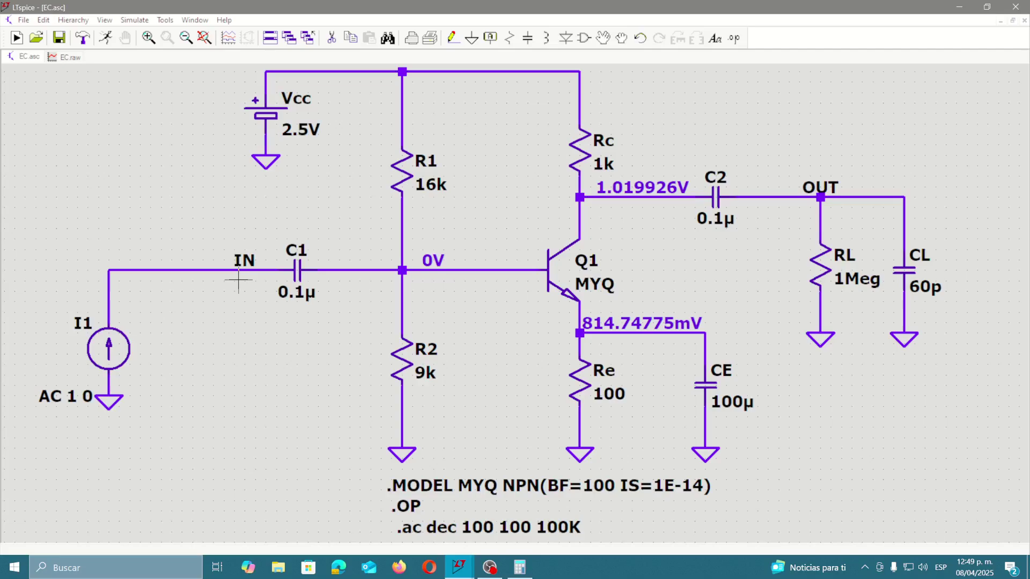
Set the start frequency of the schematic's AC analysis command to 10K
click(63, 56)
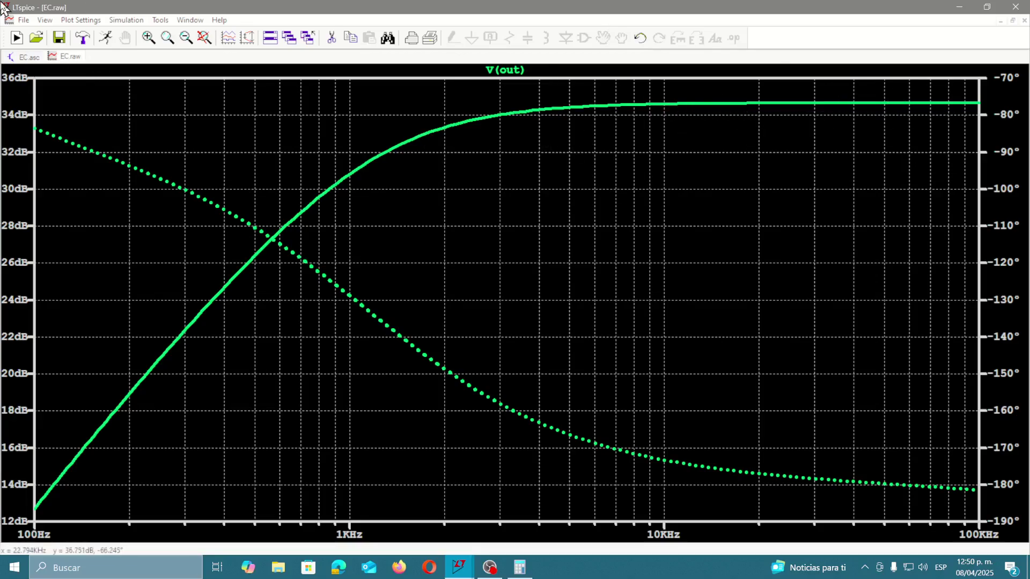
click(21, 56)
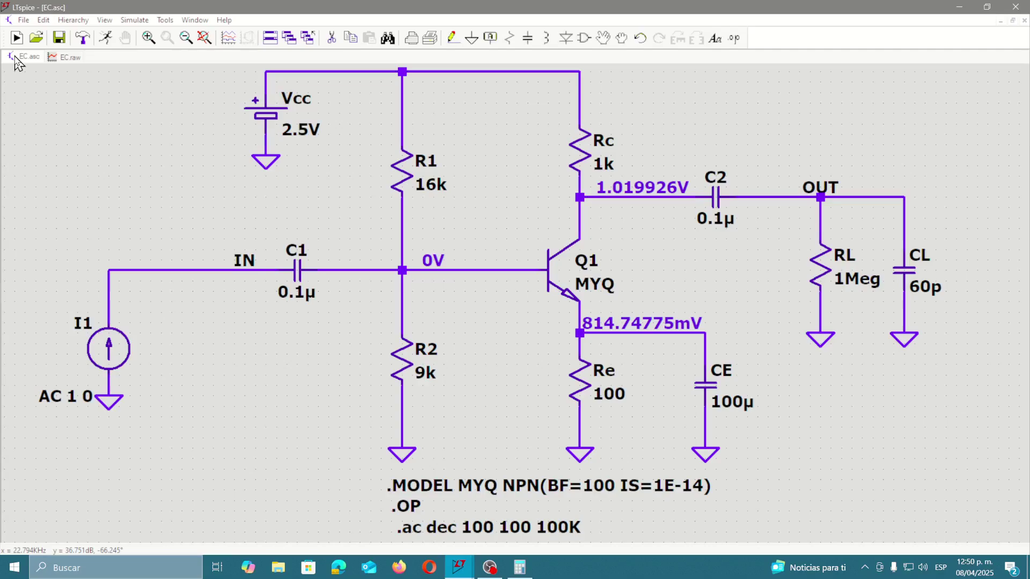
right_click(479, 530)
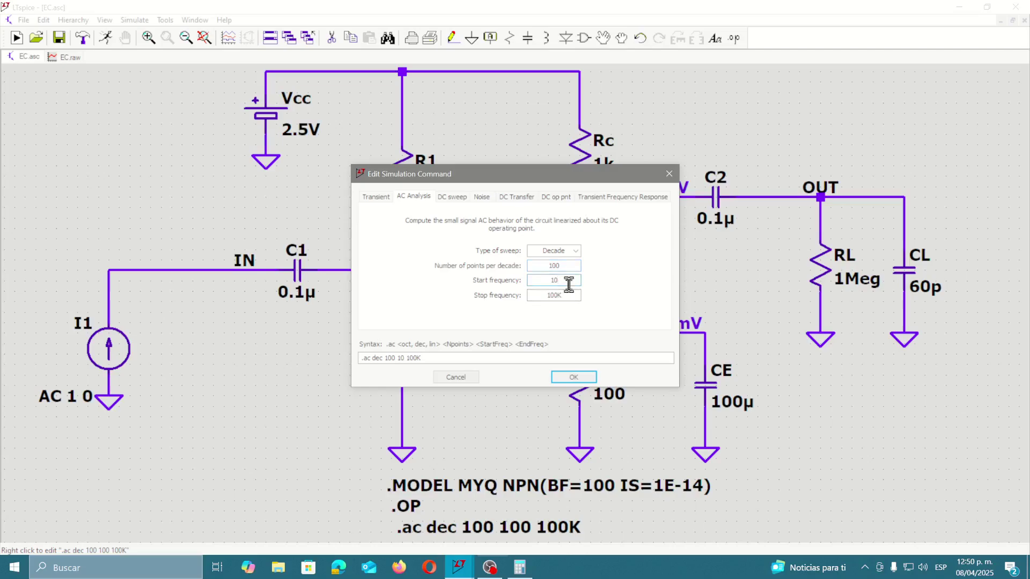
click(569, 284)
text(K)
click(566, 380)
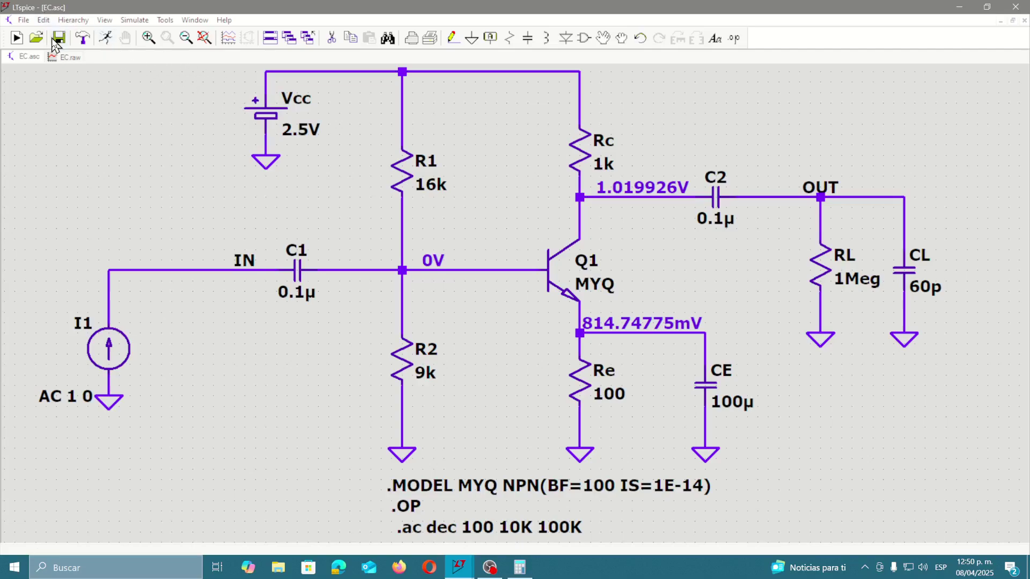
Delete the V(out) trace from the EC.raw plot
click(66, 58)
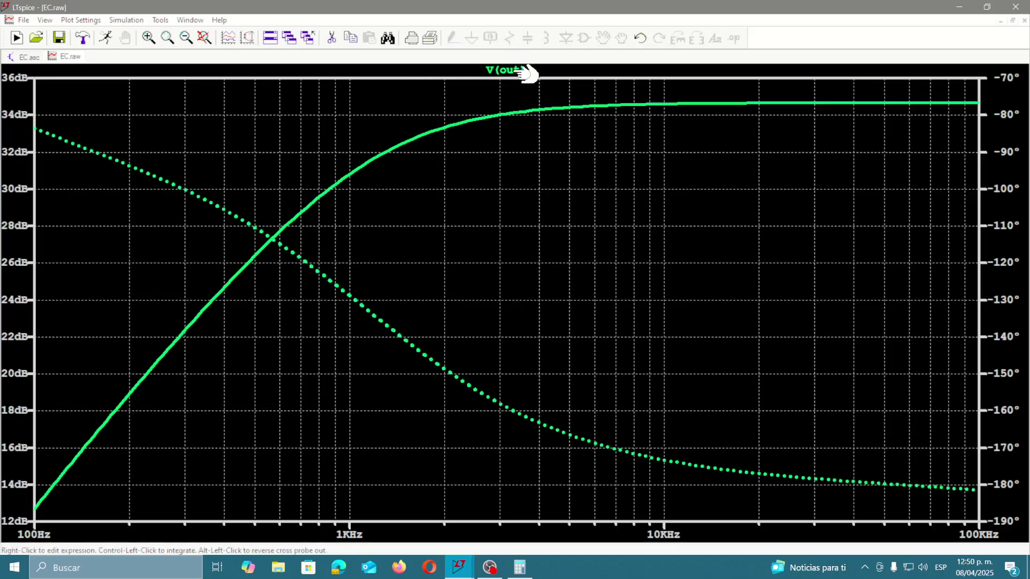
click(333, 38)
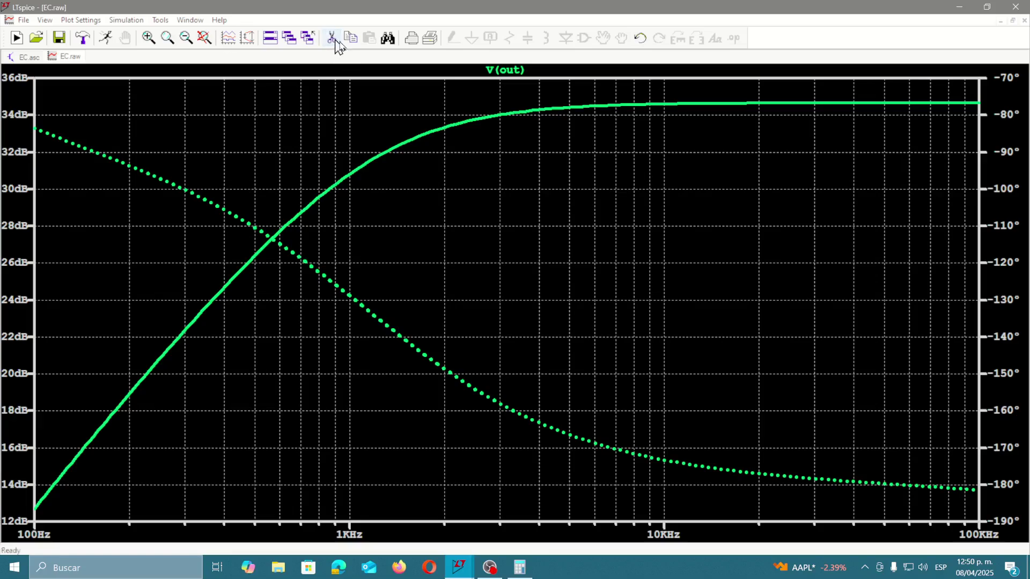
click(513, 70)
key(Escape)
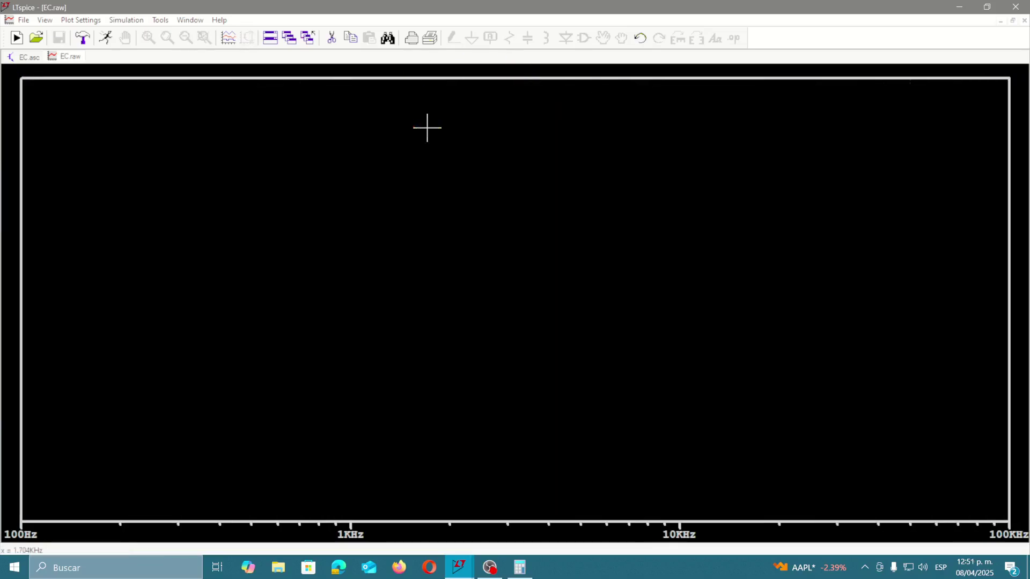
Return to the schematic, run the AC simulation, and plot the voltage at the IN node
click(19, 57)
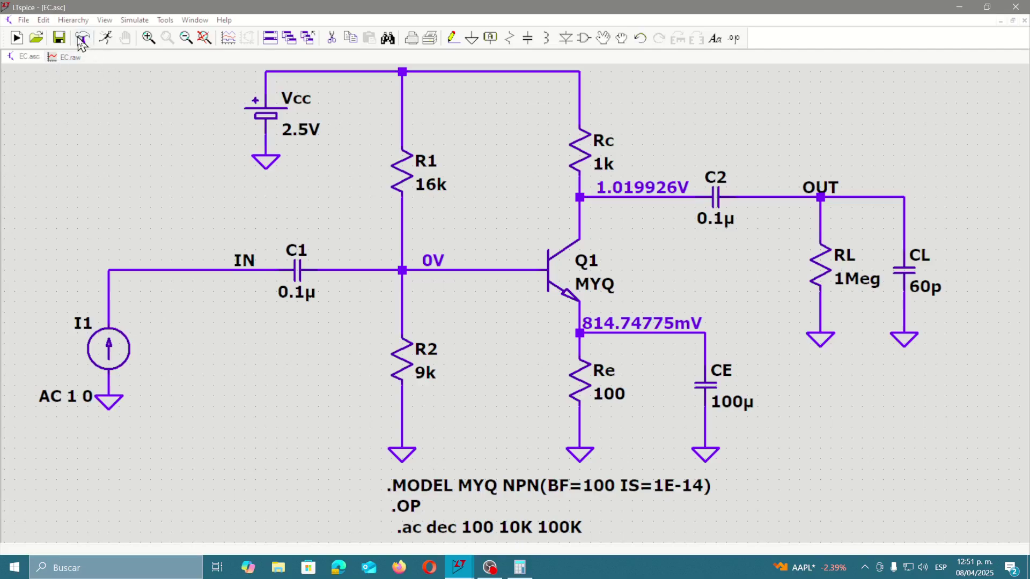
click(102, 42)
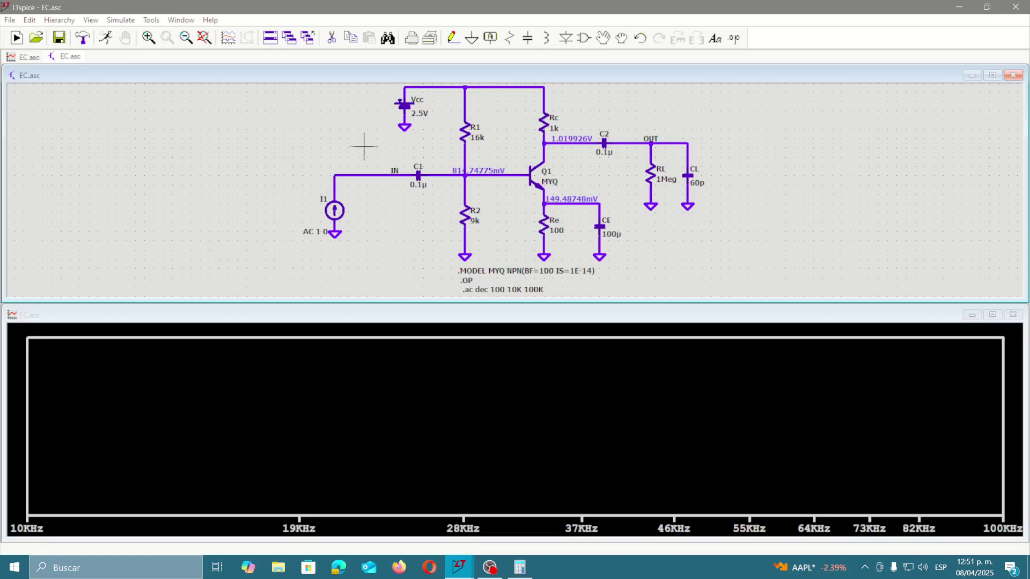
click(382, 175)
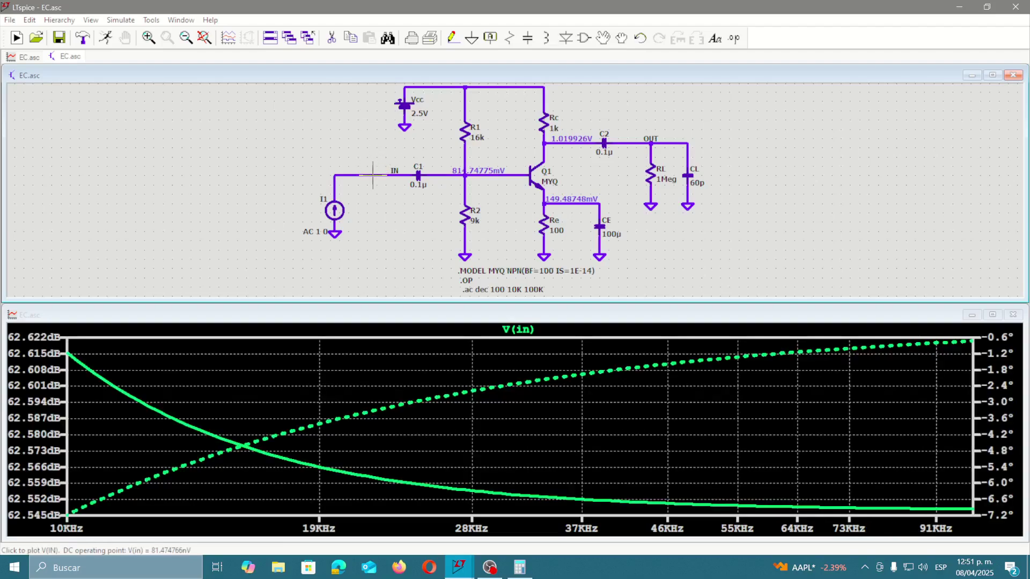
Maximize the V(in) plot window and switch its magnitude axis from decibels to a linear representation
double_click(314, 316)
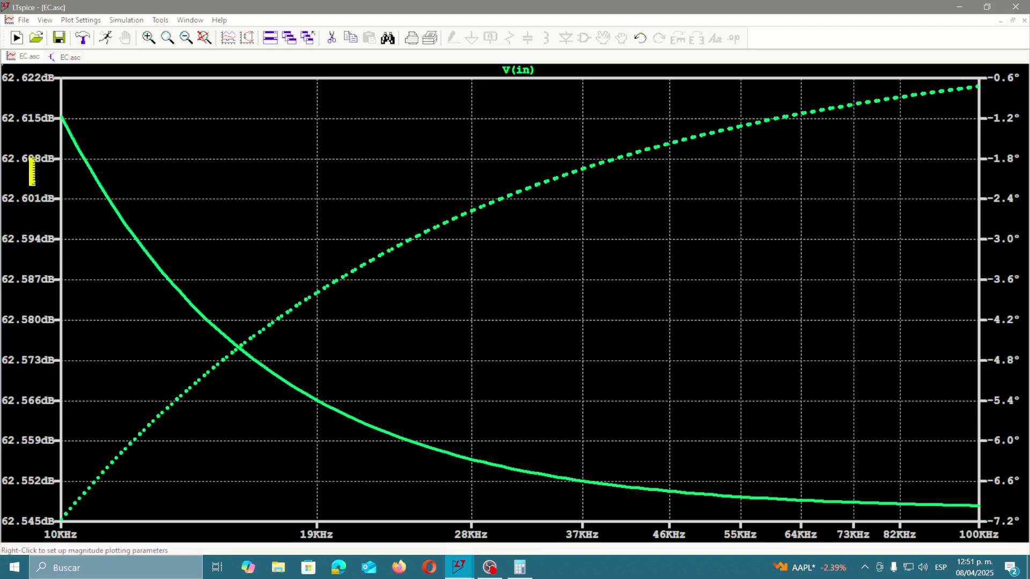
right_click(32, 173)
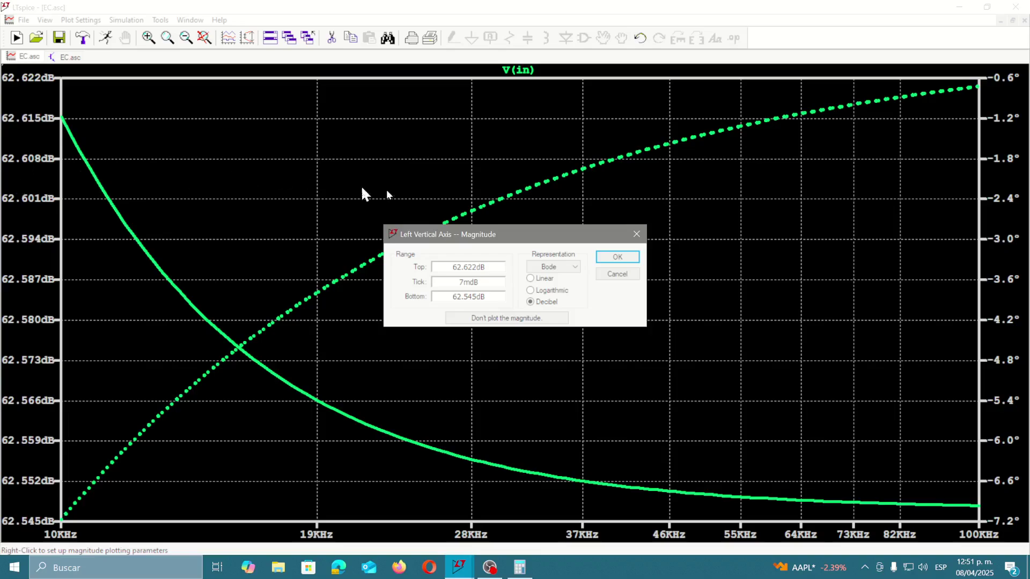
click(532, 279)
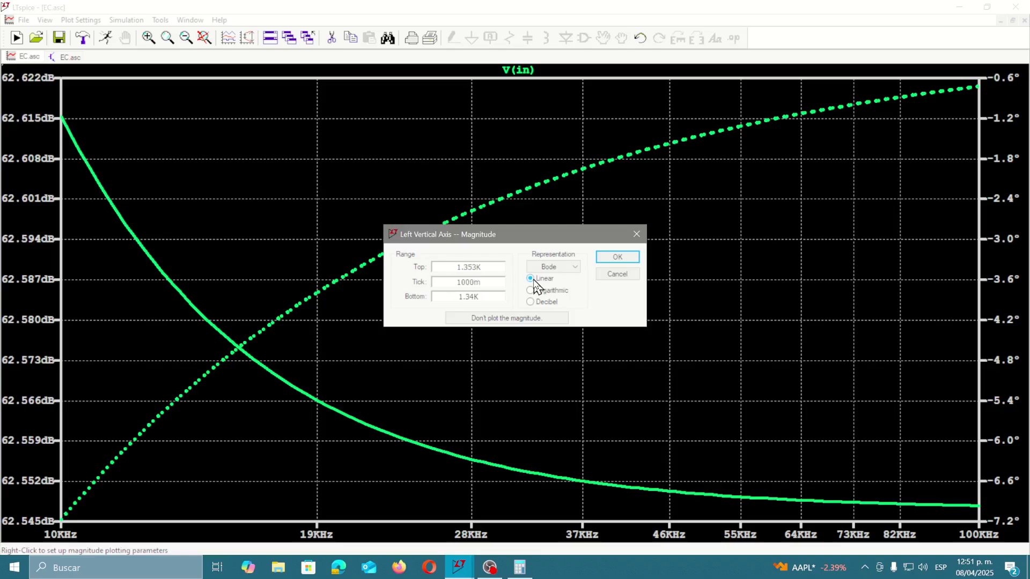
click(616, 257)
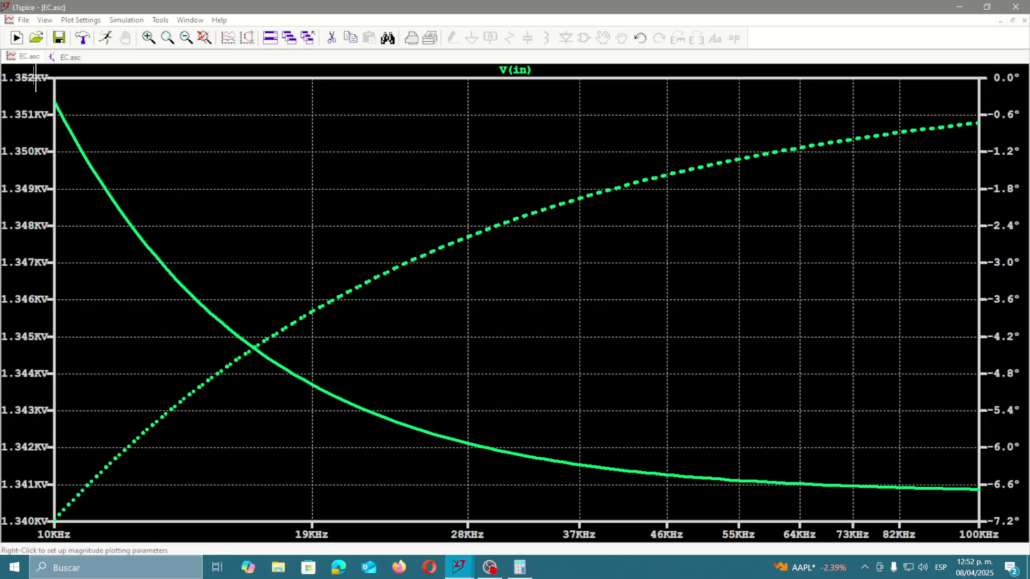
Attach a cursor to the V(in) trace, read its magnitude at about 91.5 kHz and 80.5 kHz, and close the readout
click(69, 58)
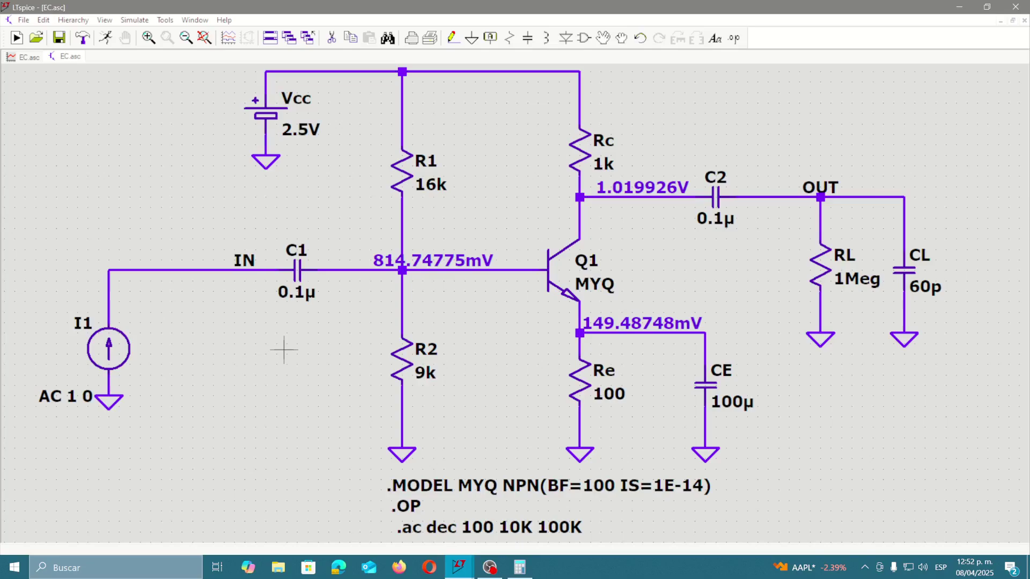
click(21, 57)
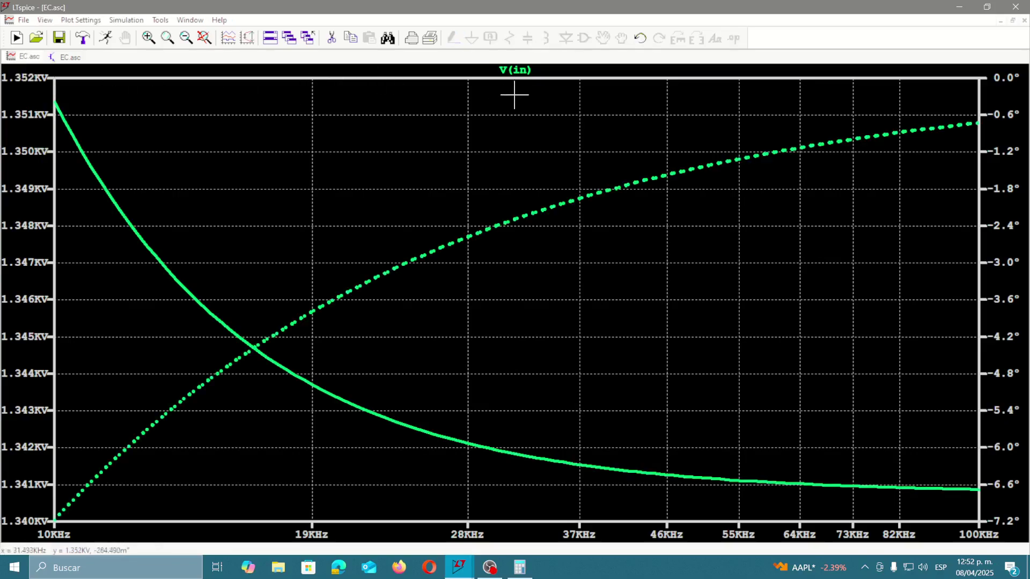
click(523, 70)
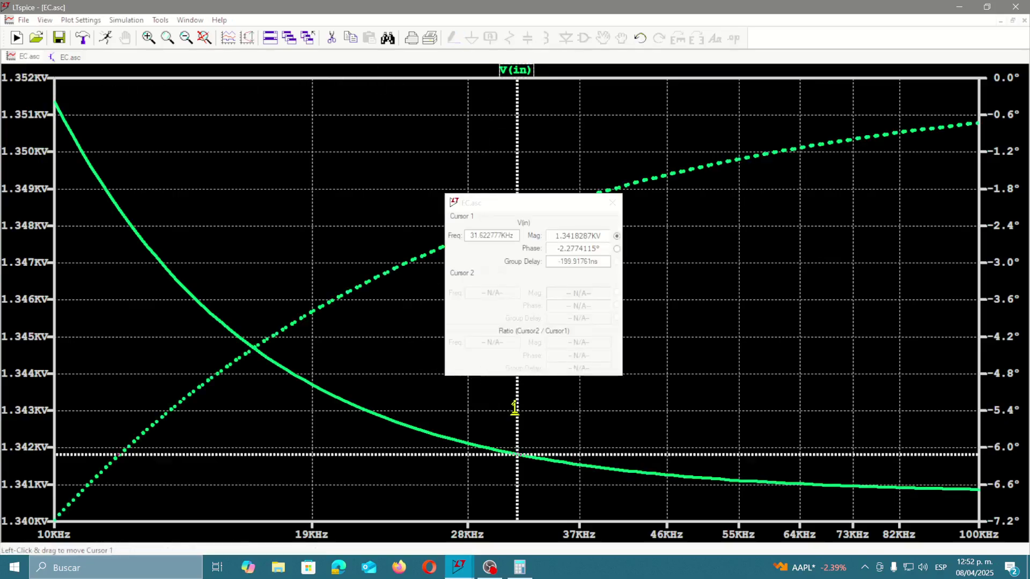
click(516, 409)
mouse_move(517, 408)
mouse_down()
mouse_move(983, 461)
mouse_move(943, 468)
mouse_up()
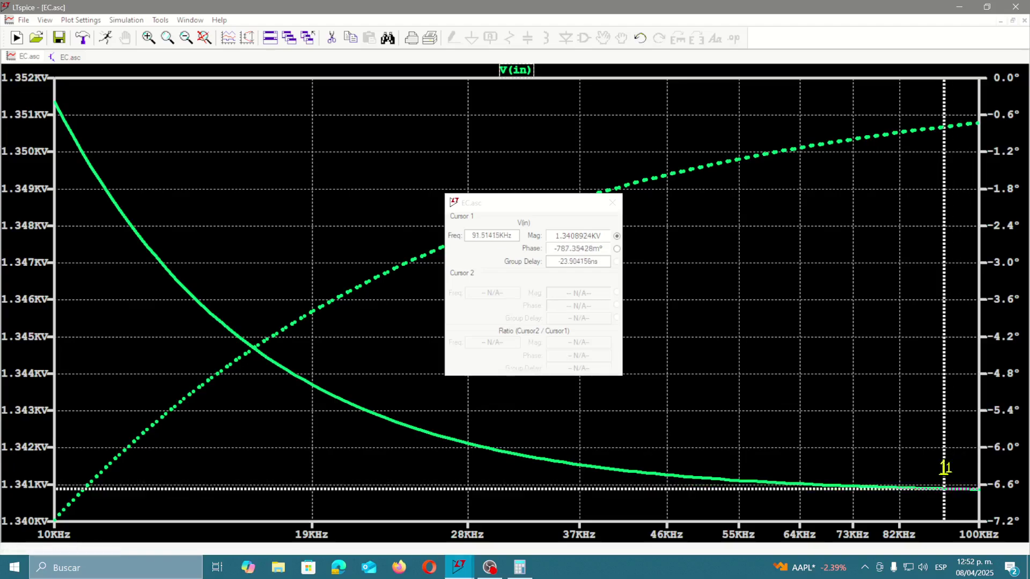
mouse_move(945, 468)
mouse_down()
mouse_move(919, 464)
mouse_move(961, 451)
mouse_move(913, 461)
mouse_move(981, 456)
mouse_move(881, 454)
mouse_move(892, 450)
mouse_up()
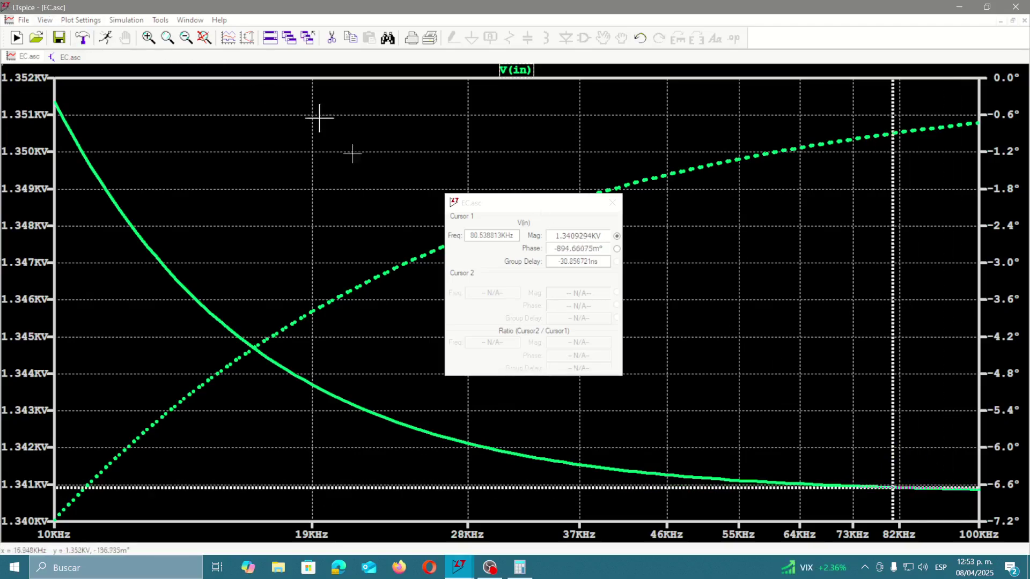
click(612, 203)
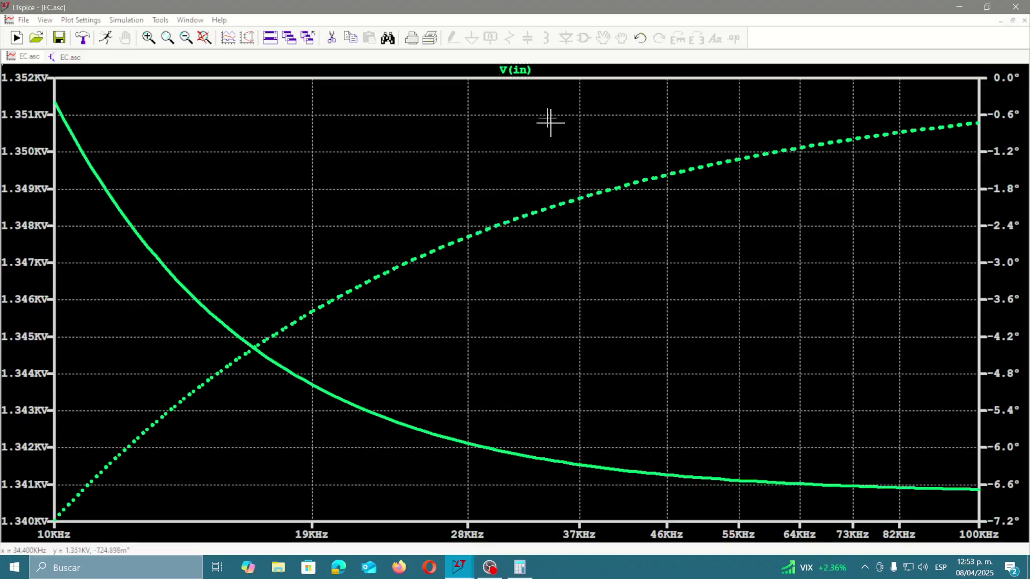
Delete the load resistor RL and the capacitor CL with its wires and ground from the schematic
click(58, 57)
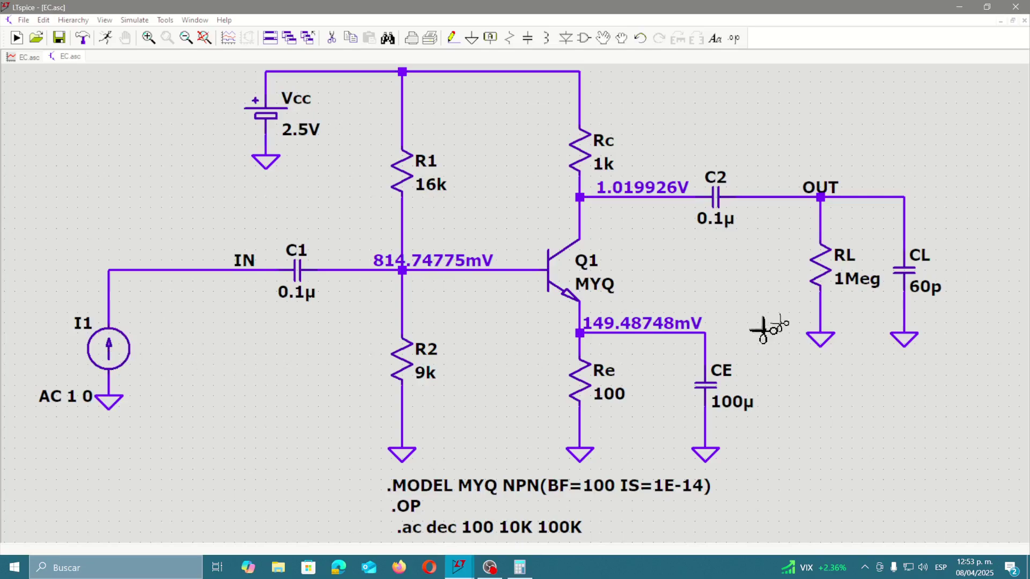
click(820, 270)
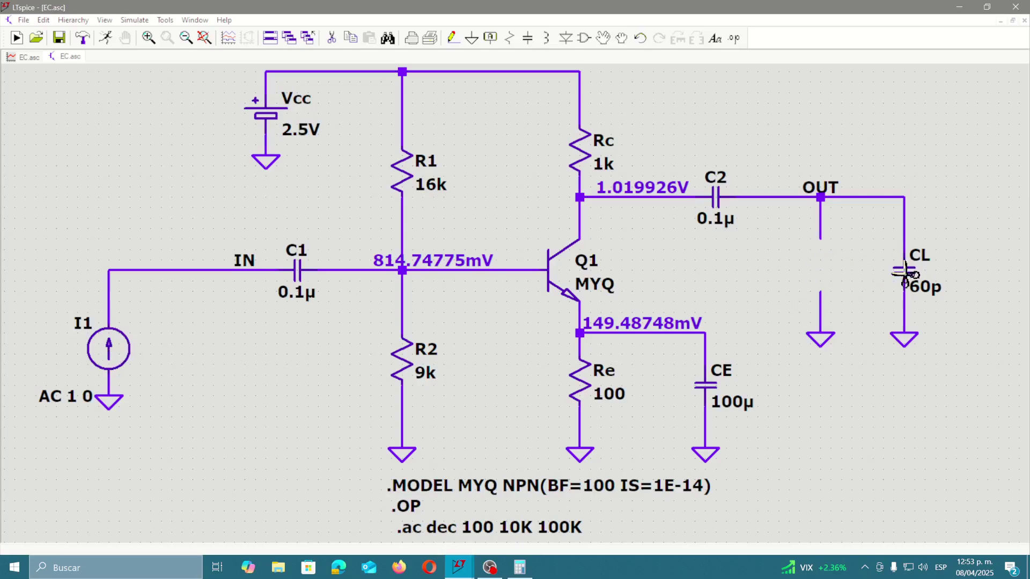
click(905, 273)
drag(873, 169, 971, 413)
click(905, 231)
click(892, 198)
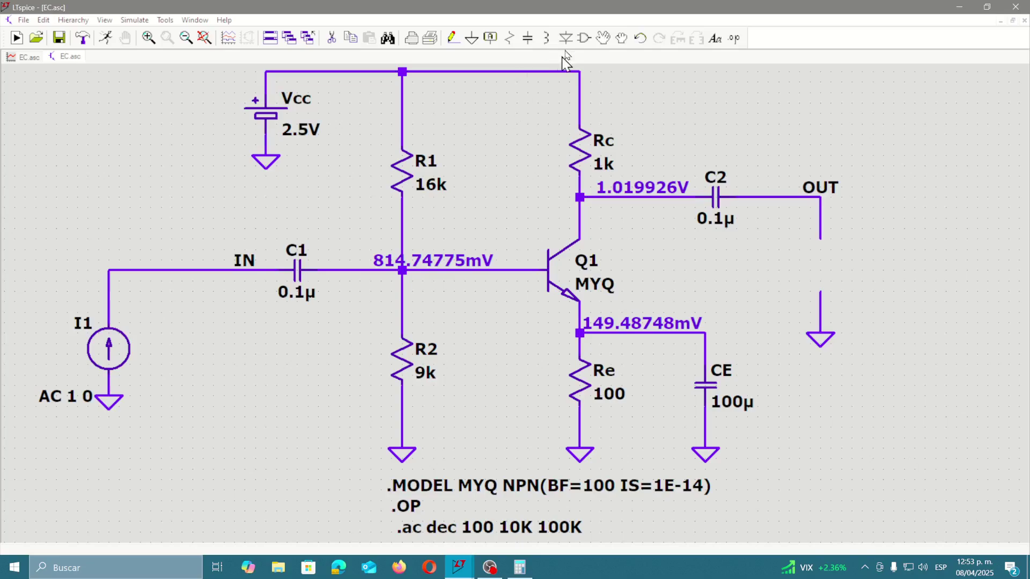
Move current source I1 from the input to RL's former place between the OUT node and ground
click(603, 37)
click(99, 351)
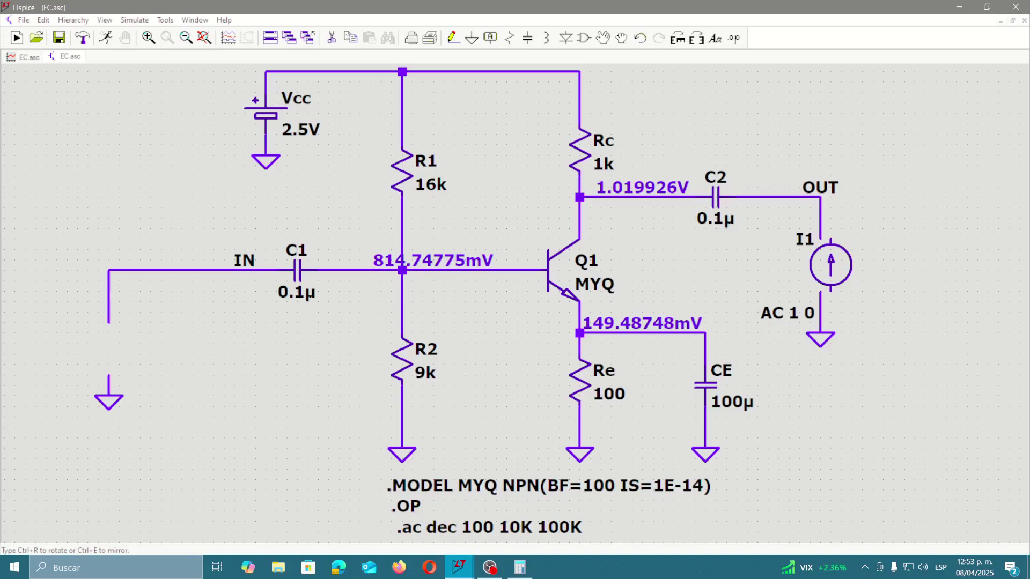
click(808, 268)
key(Escape)
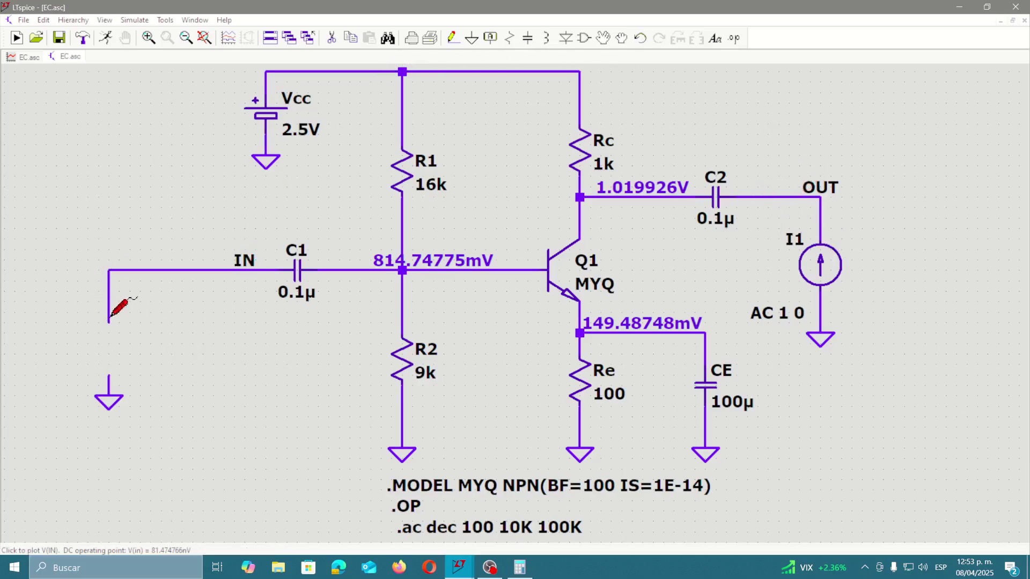
Wire the IN node straight down to ground across the gap left by the current source
click(453, 37)
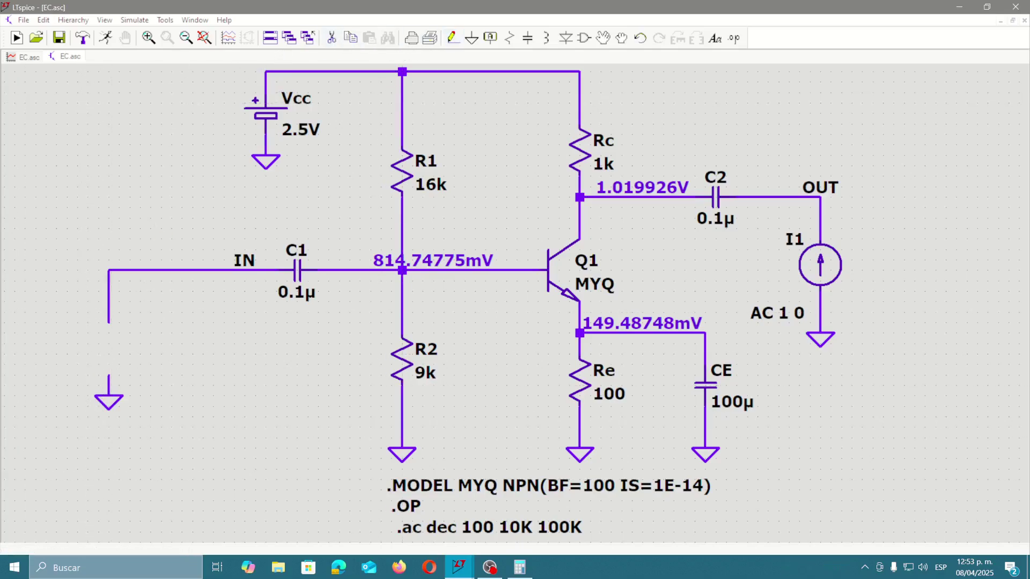
click(142, 375)
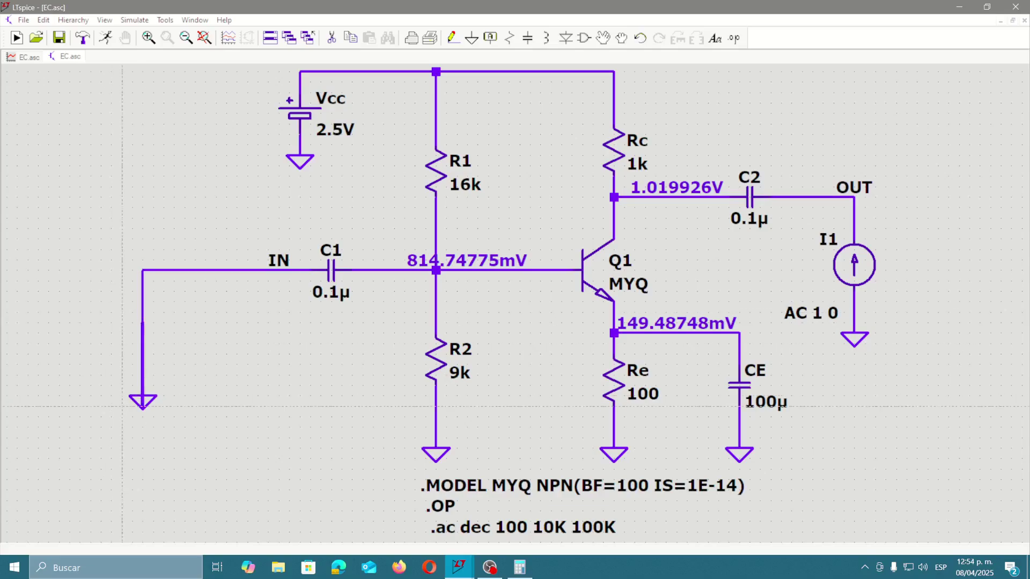
key(Escape)
key(Escape)
key(Left)
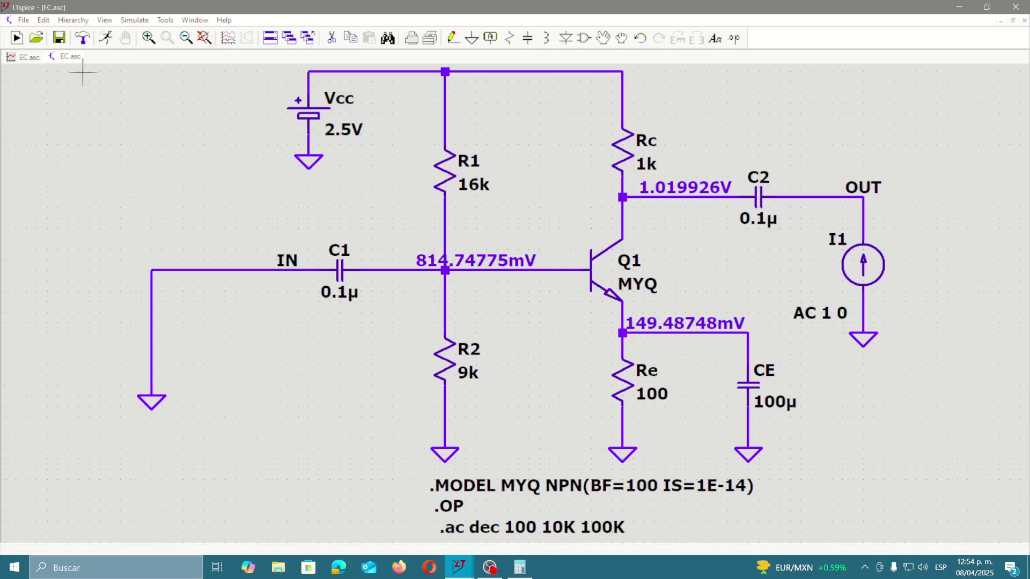
Delete the V(in) trace from the plot
click(27, 60)
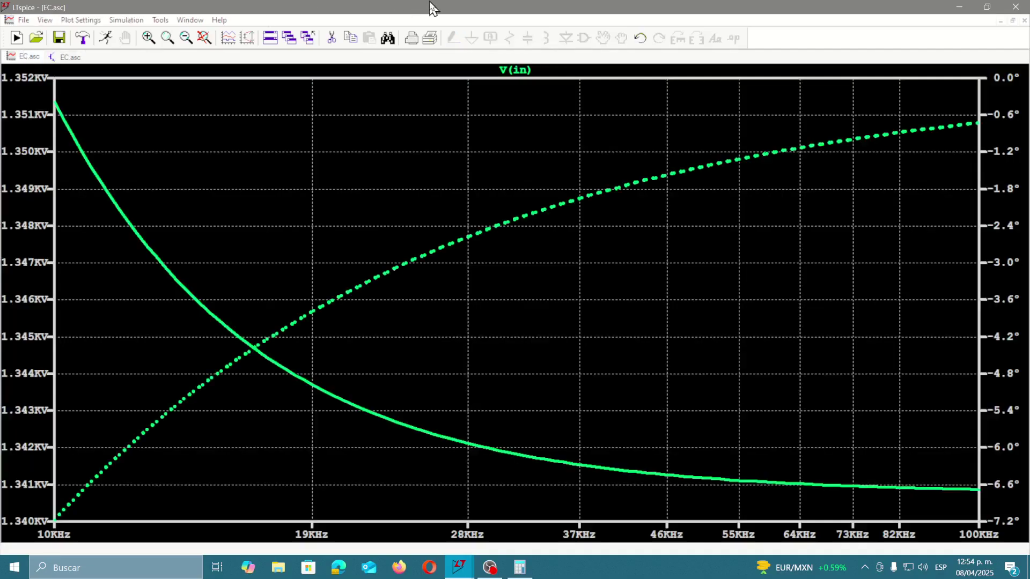
click(332, 38)
click(515, 70)
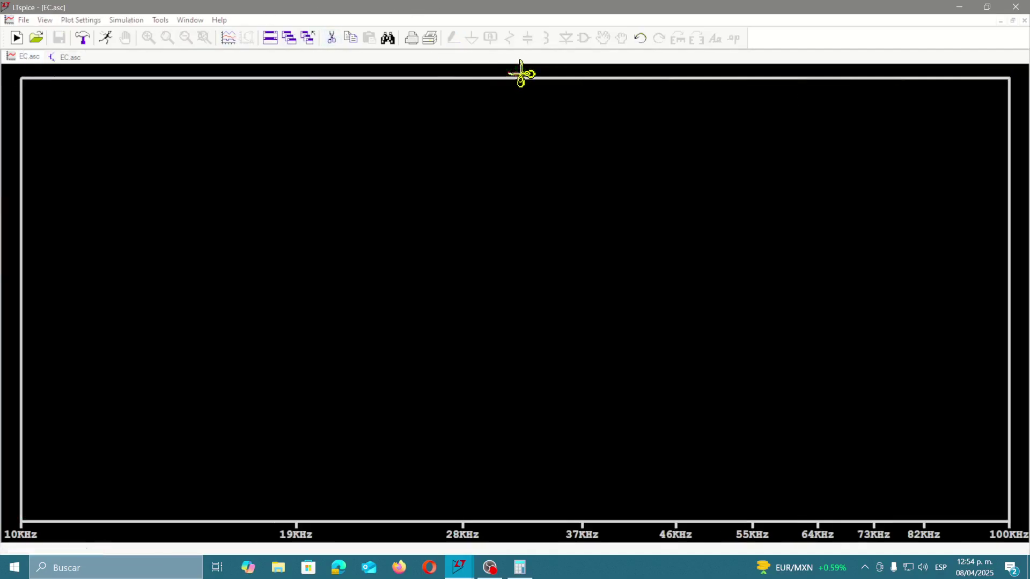
Run the AC simulation of the modified schematic, plot the voltage at the OUT node, and maximize the plot window
click(66, 58)
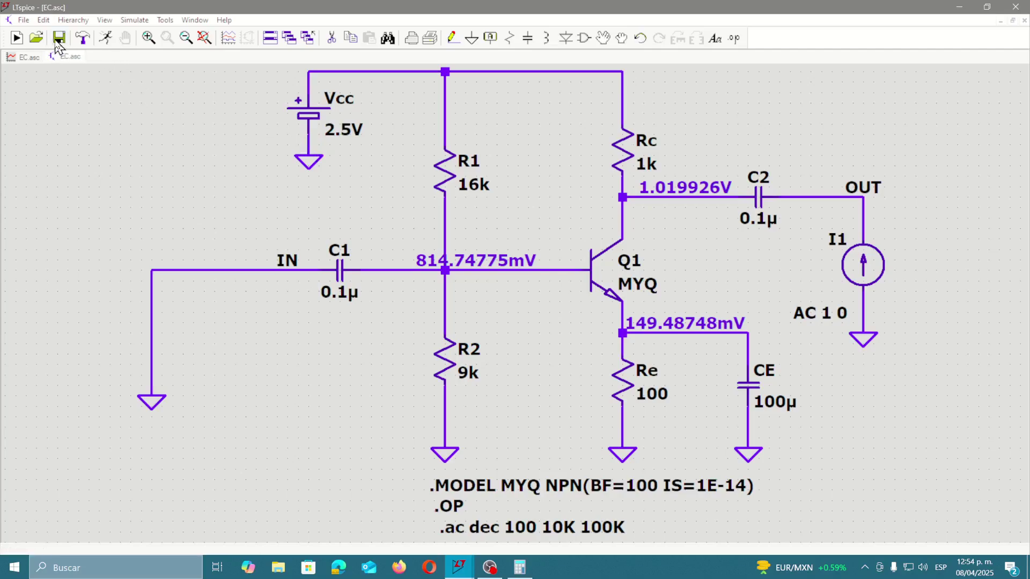
click(107, 38)
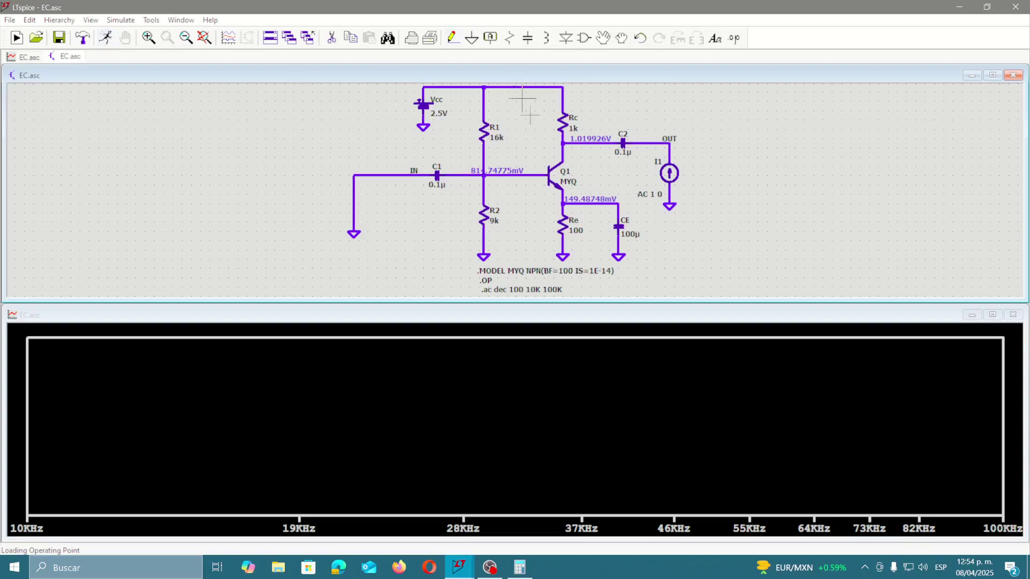
click(681, 134)
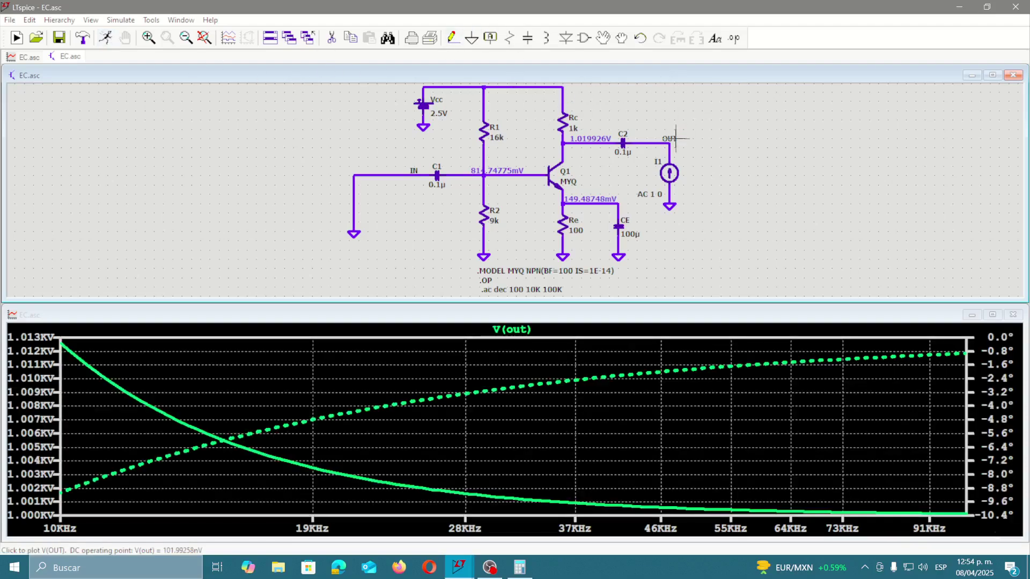
double_click(644, 316)
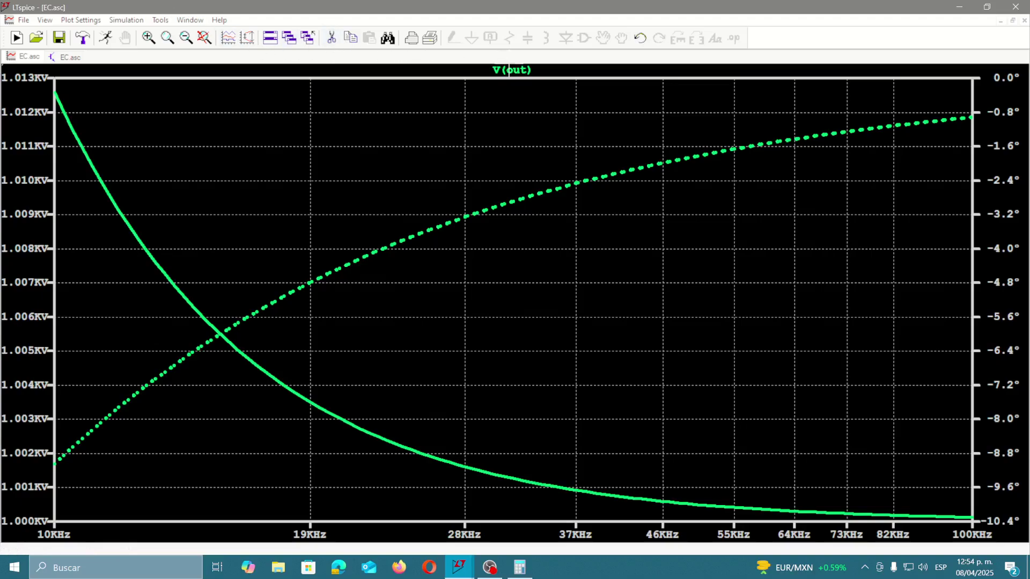
Read the V(out) magnitude with a cursor at about 76.7 kHz and 100 kHz, return to the schematic, and close the readout
click(513, 70)
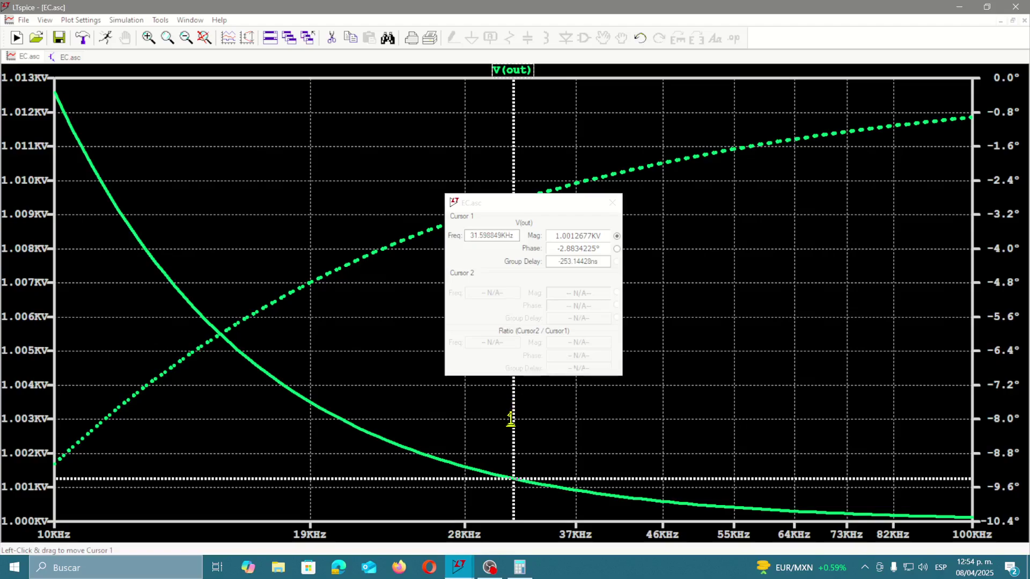
drag(514, 421, 867, 509)
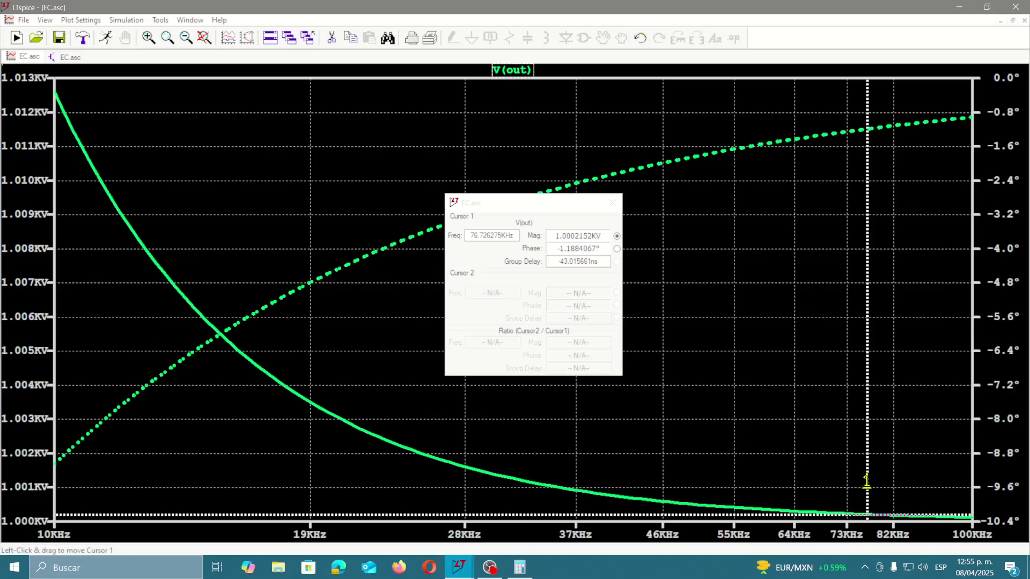
mouse_move(866, 481)
mouse_down()
mouse_move(777, 490)
mouse_move(642, 440)
mouse_move(460, 409)
mouse_move(214, 292)
mouse_move(82, 151)
mouse_move(53, 100)
mouse_move(249, 336)
mouse_move(340, 372)
mouse_move(425, 469)
mouse_move(636, 506)
mouse_move(972, 501)
mouse_up()
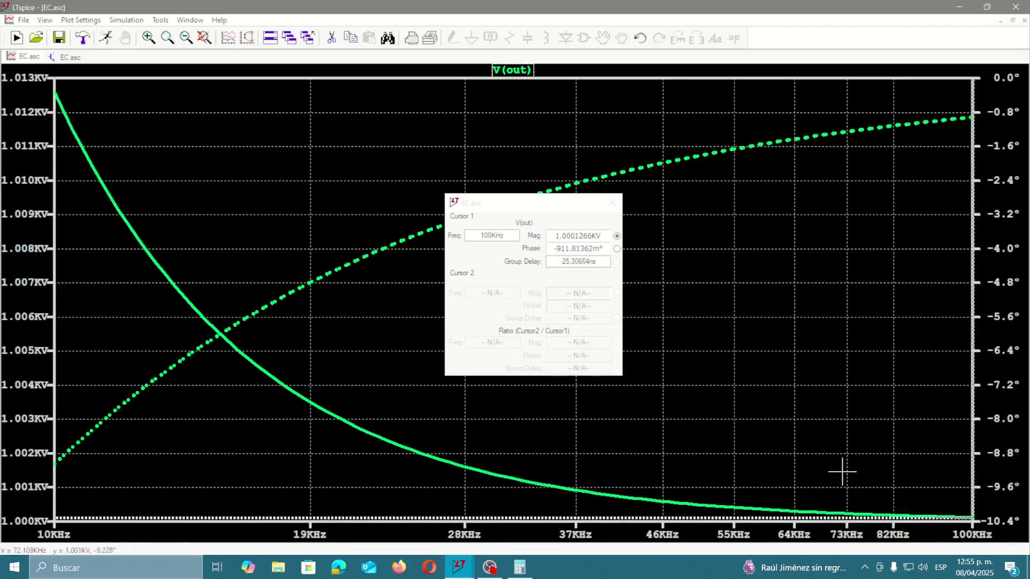
click(63, 56)
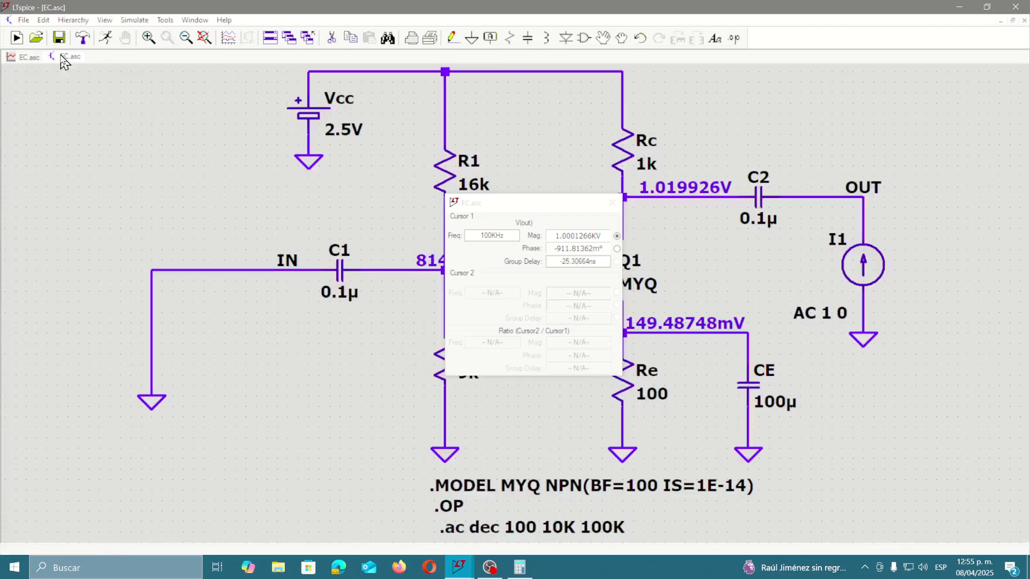
click(612, 205)
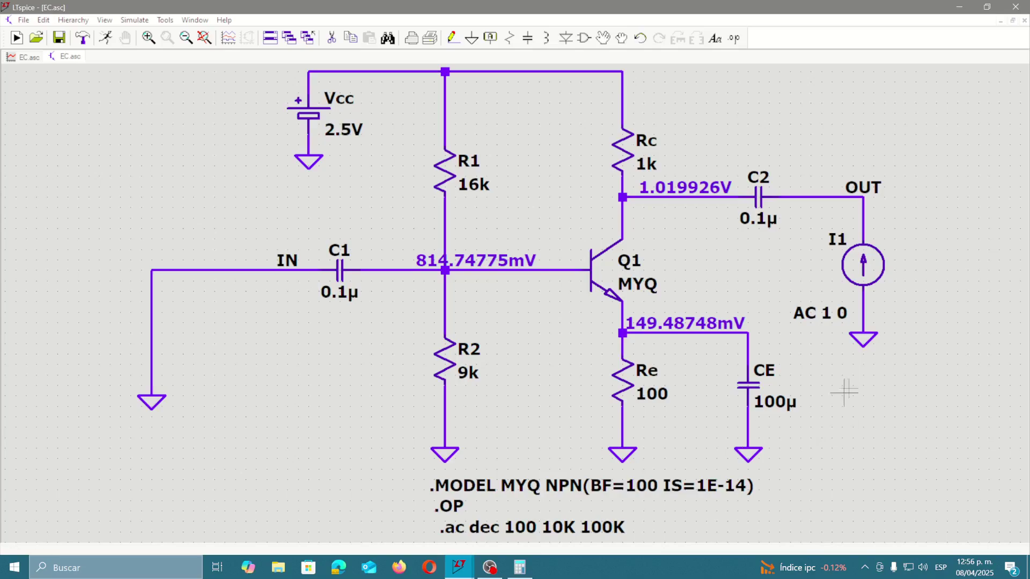
Place the comment "ROUT(EC)= ro||Rc, ro=INF ROUT(EC)=Rc" on the schematic below the grounded input
click(715, 38)
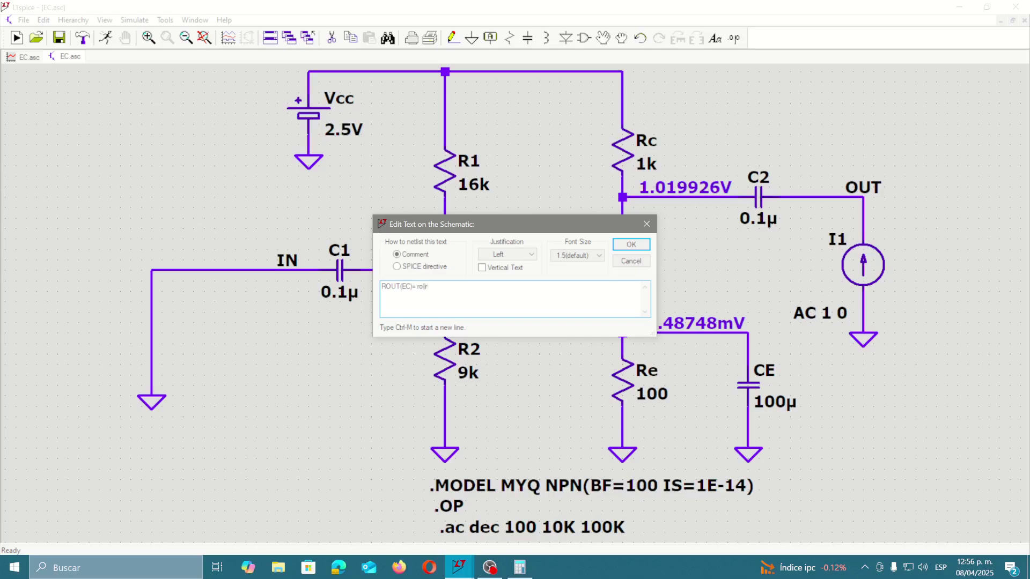
text(R)
text(c)
text(.)
text( ro)
text(=)
text(INF)
text( ROUT)
text((E)
text(C)
text()=)
text(Rc)
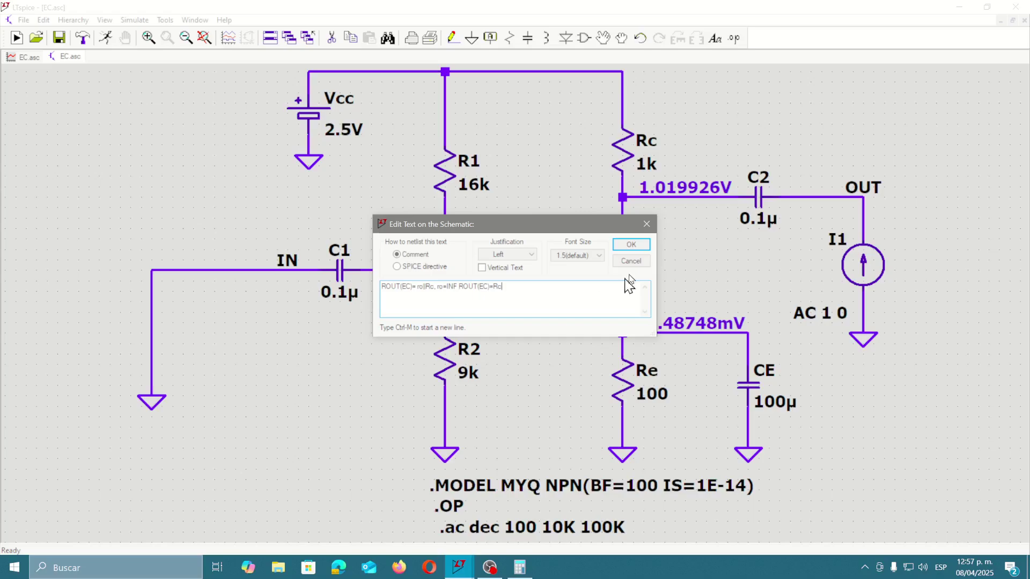
click(631, 244)
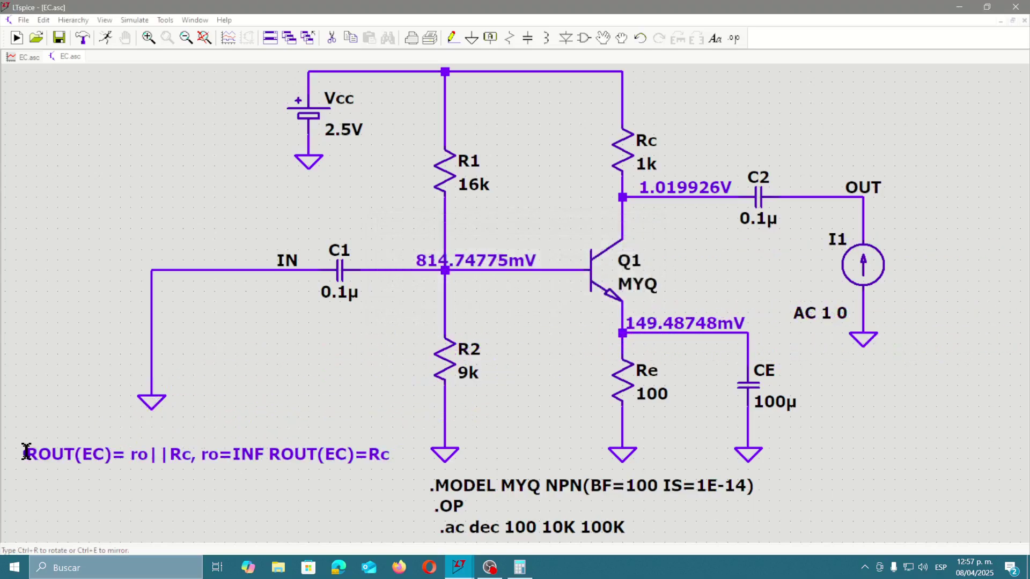
click(26, 450)
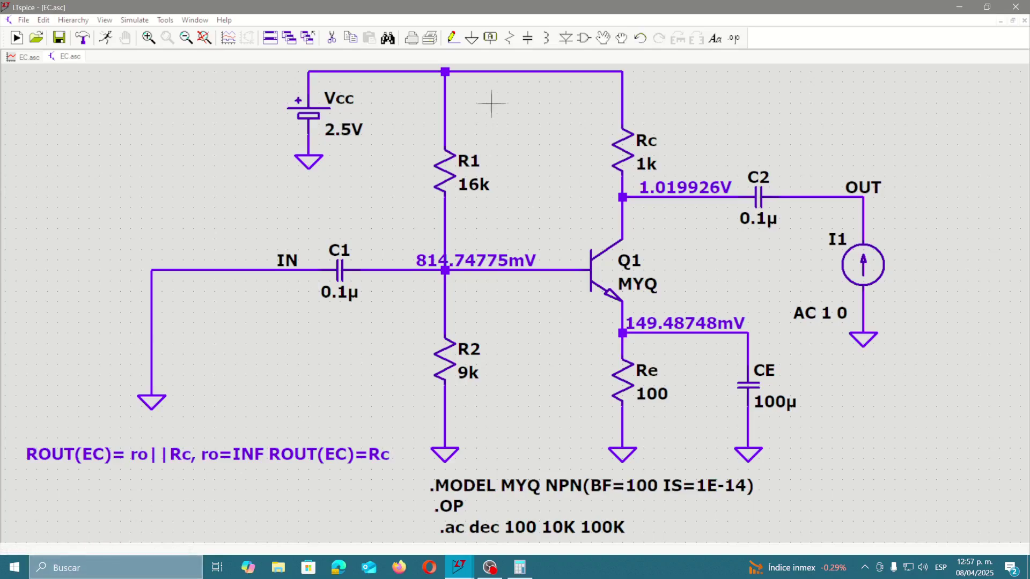
click(23, 57)
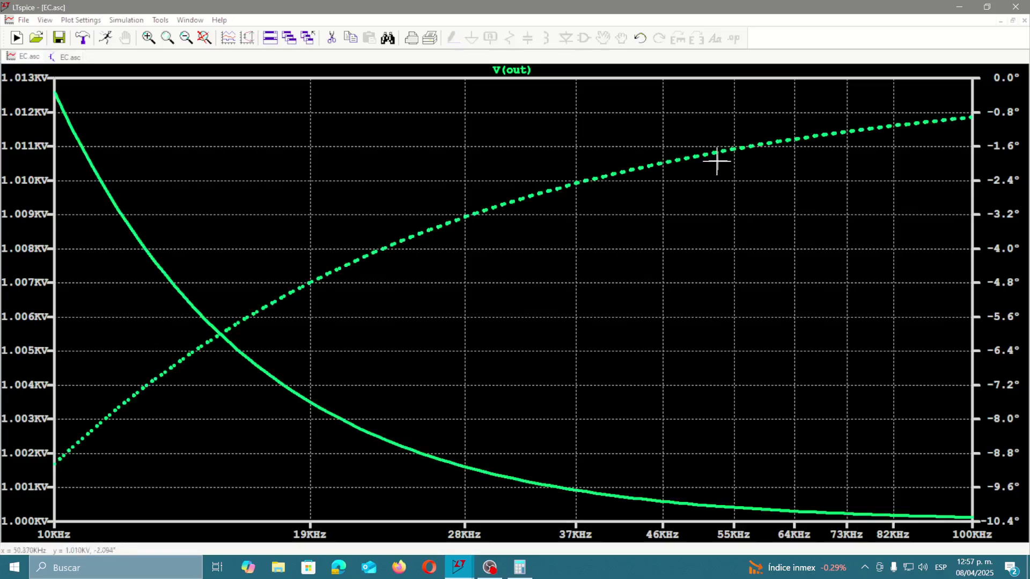
click(68, 57)
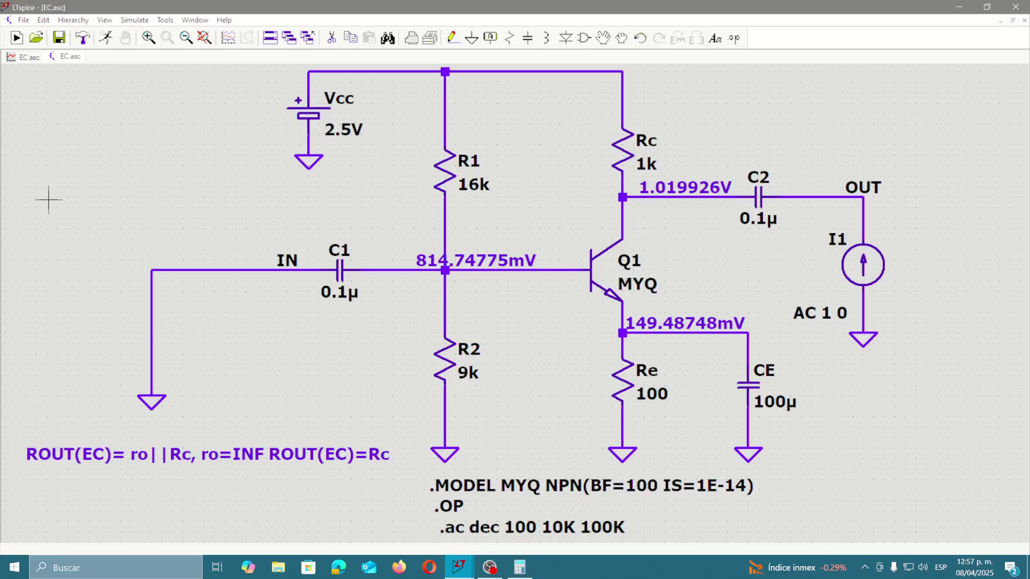
click(490, 570)
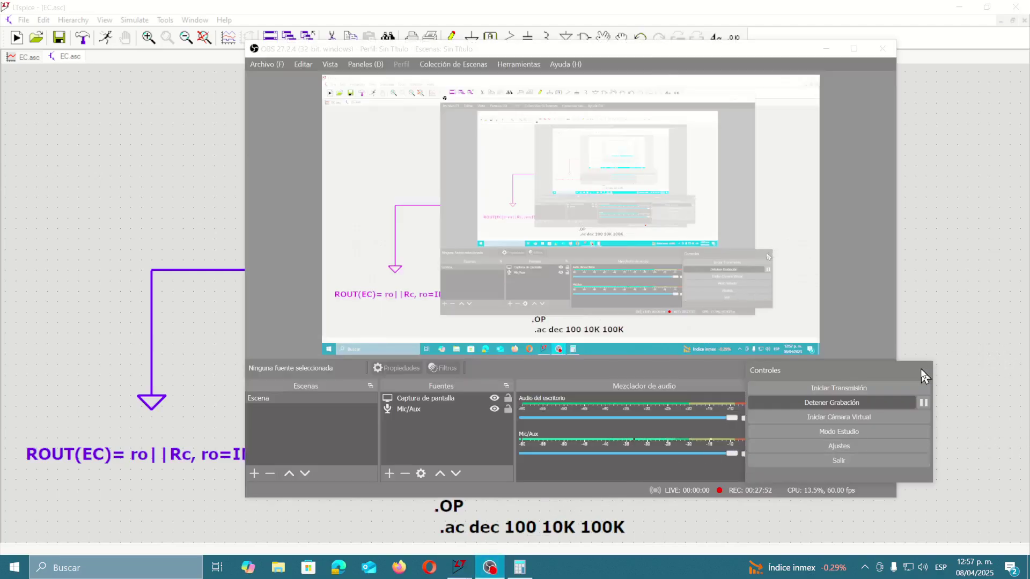
click(880, 403)
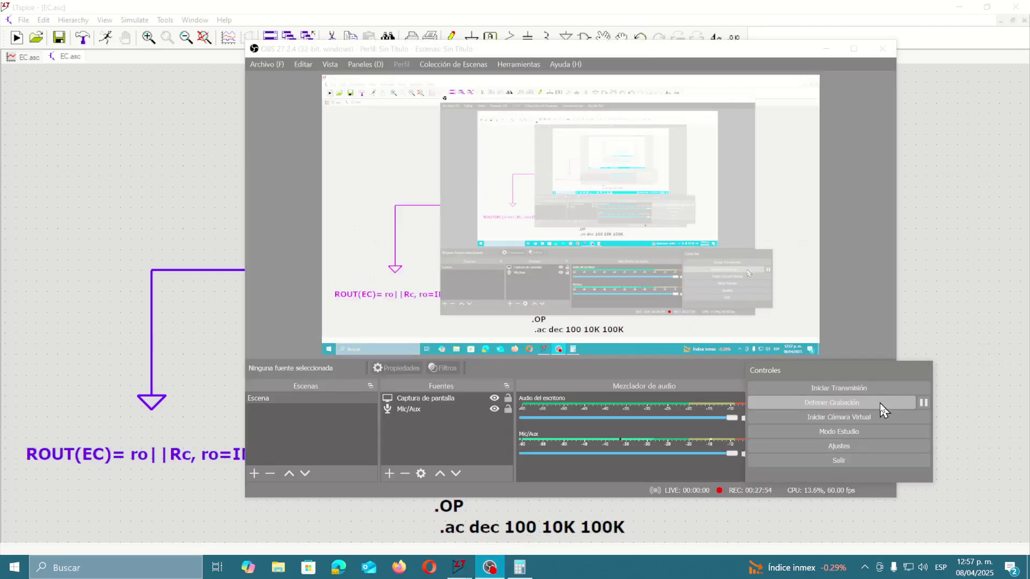